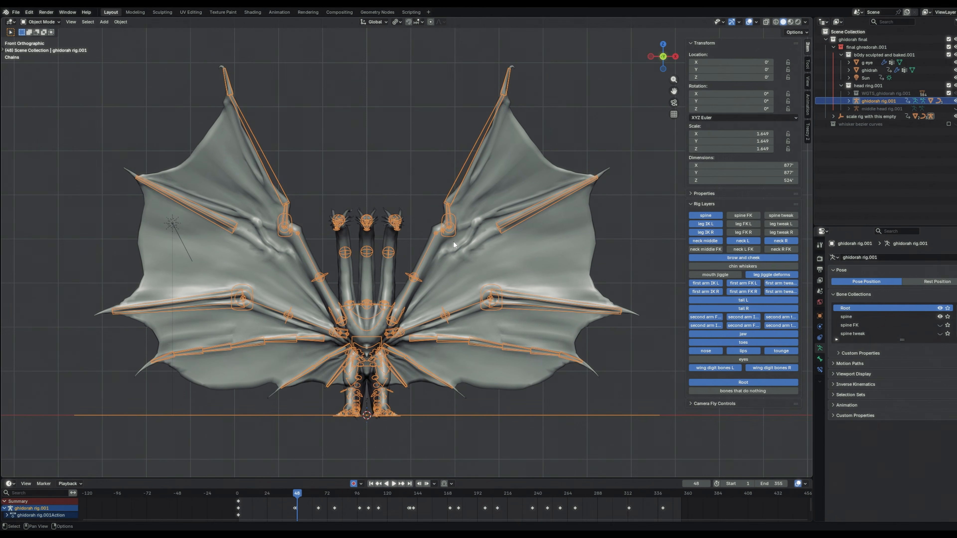
middle_click_drag(425, 272, 440, 246)
scroll(440, 246, "up", 4)
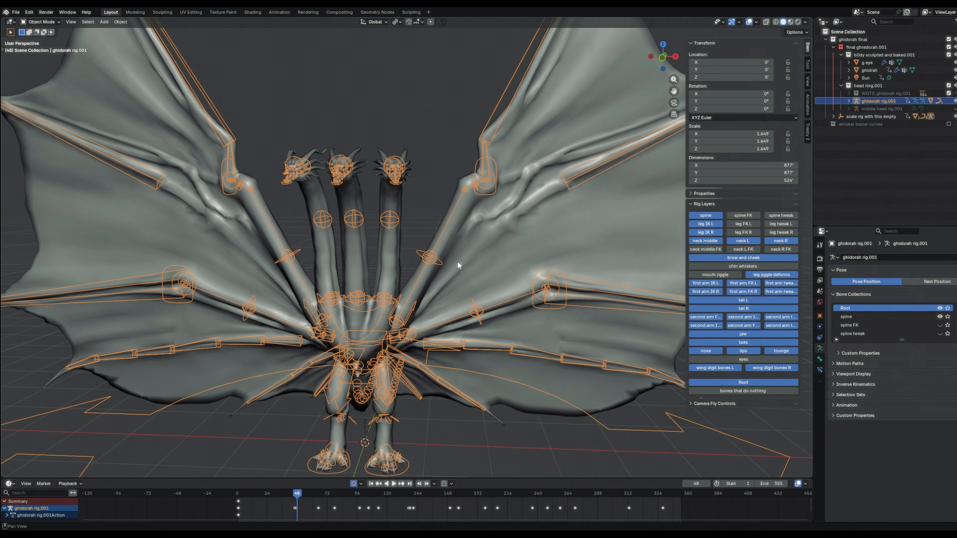
scroll(457, 264, "down", 5)
scroll(452, 263, "up", 6)
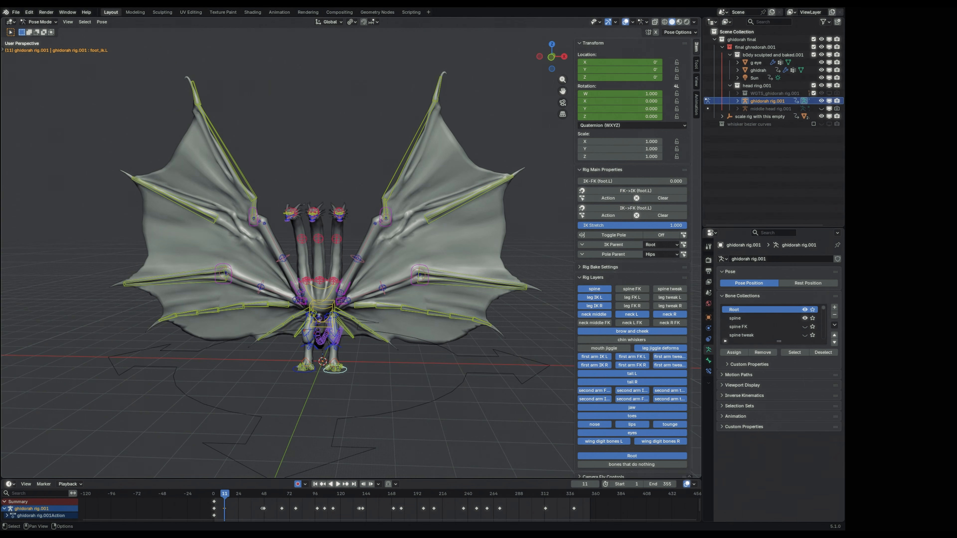
- Show the spine FK and spine tweak layers along with the leg IK, FK and tweak rig layers
left_click(631, 289)
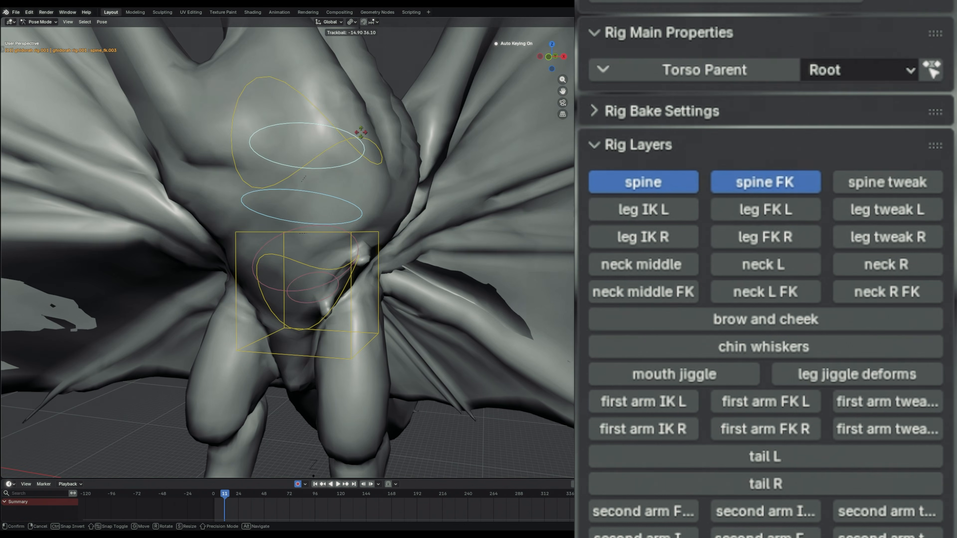
left_click(669, 288)
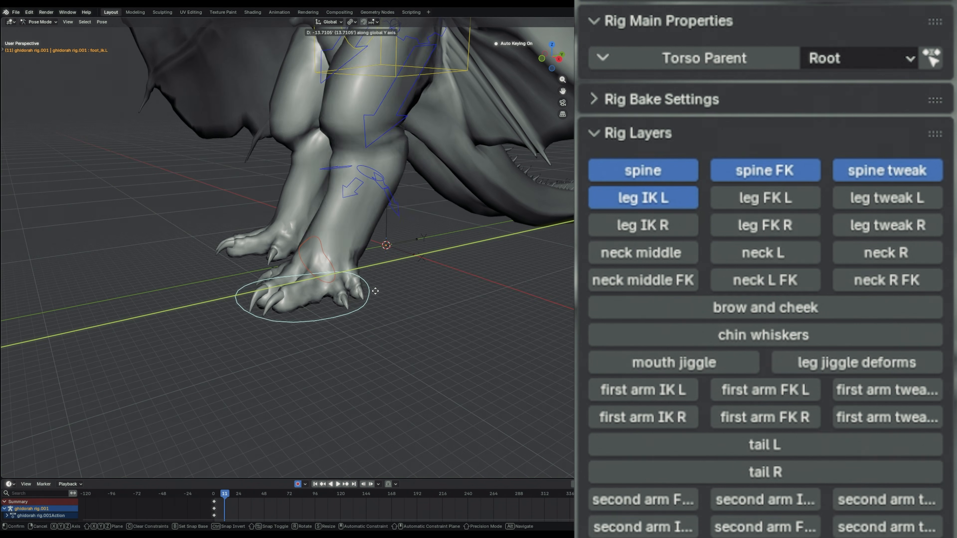
left_click(764, 241)
left_click(885, 170)
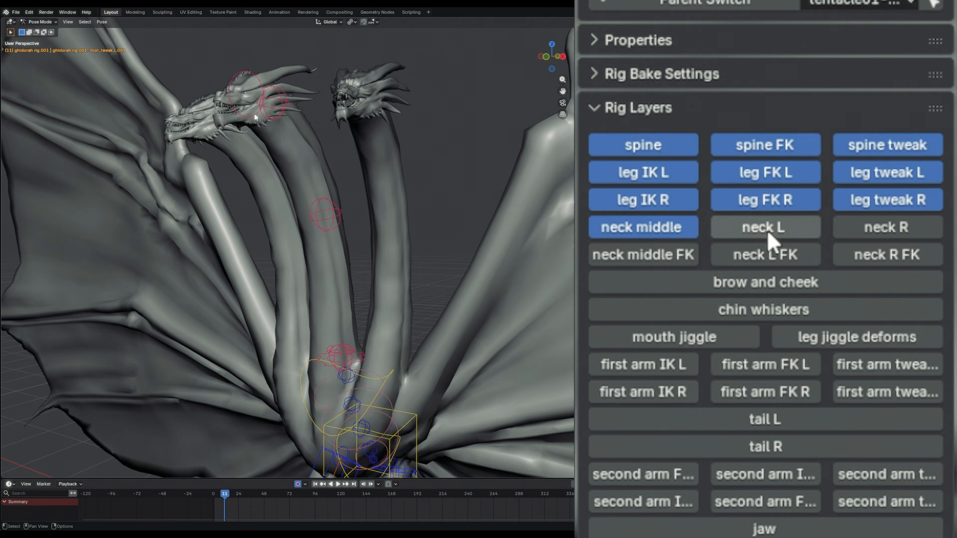
- Show the neck L and neck R controls, and switch off the neck FK rig layers
left_click(767, 228)
left_click(911, 230)
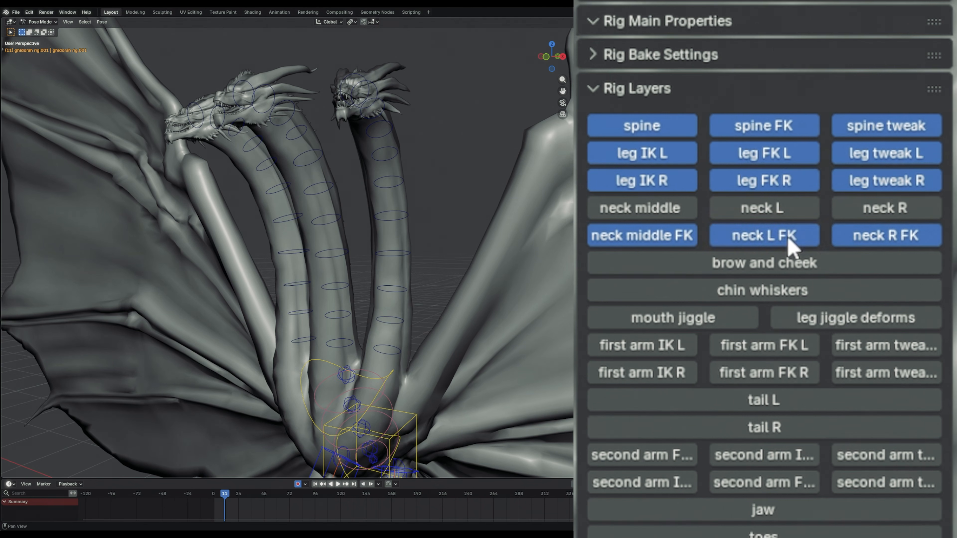
left_click(717, 240)
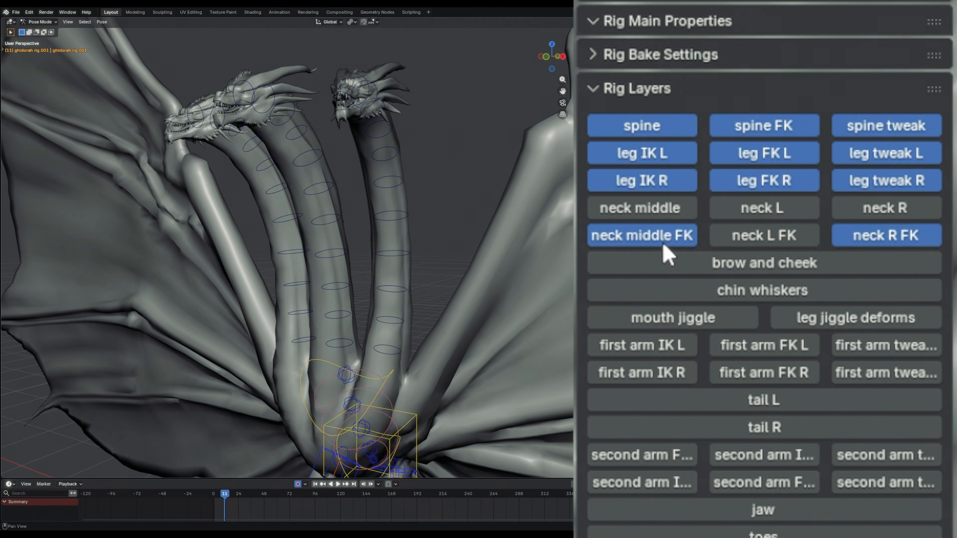
- Toggle the brow and cheek and chin whiskers rig layers, and test moving a mouth jiggle bone
left_click(716, 313)
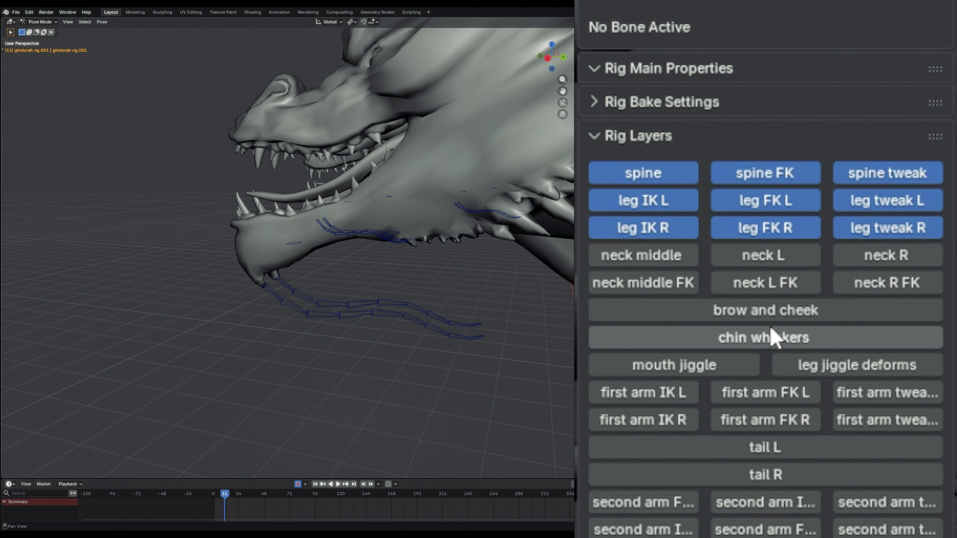
left_click(704, 339)
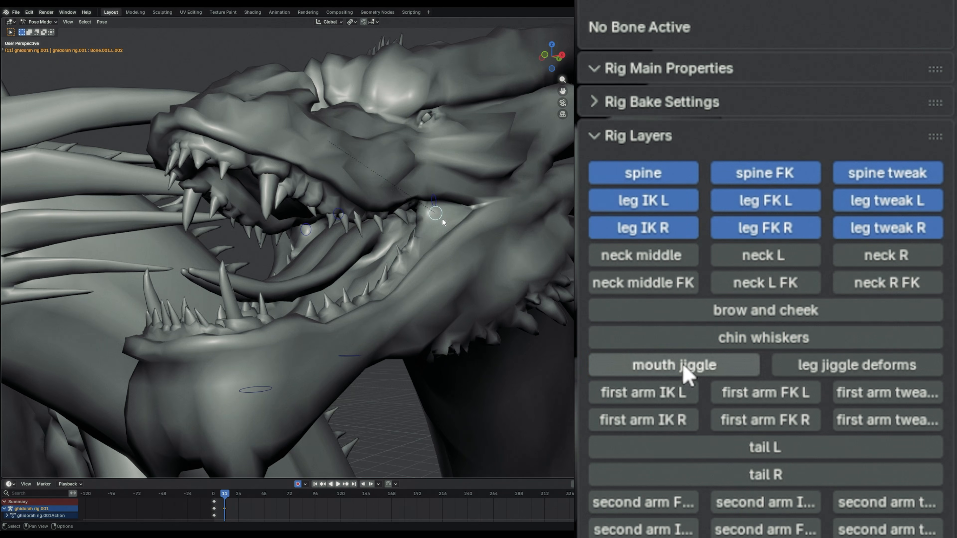
key("g")
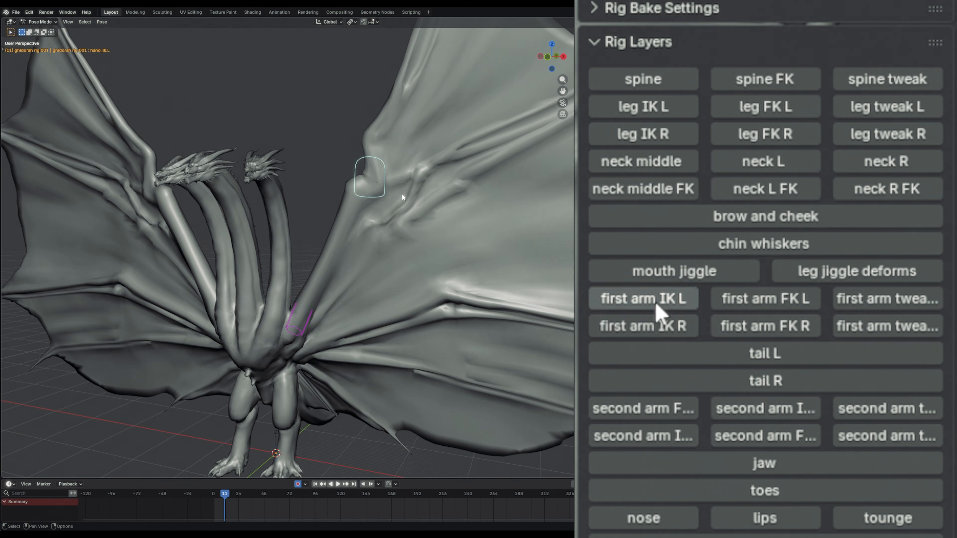
- Toggle the first arm IK, FK and tweak rig layers, plus the tail L layer
left_click(656, 303)
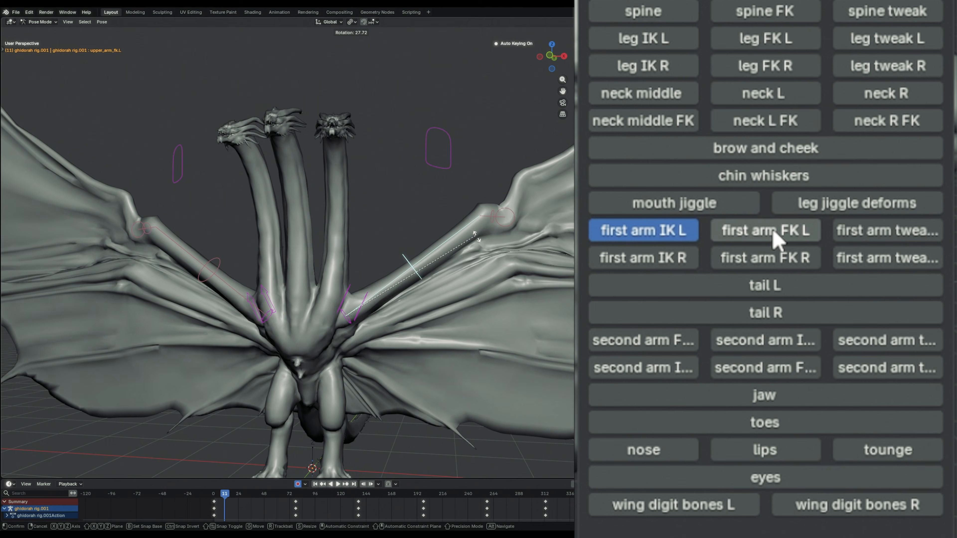
left_click(754, 227)
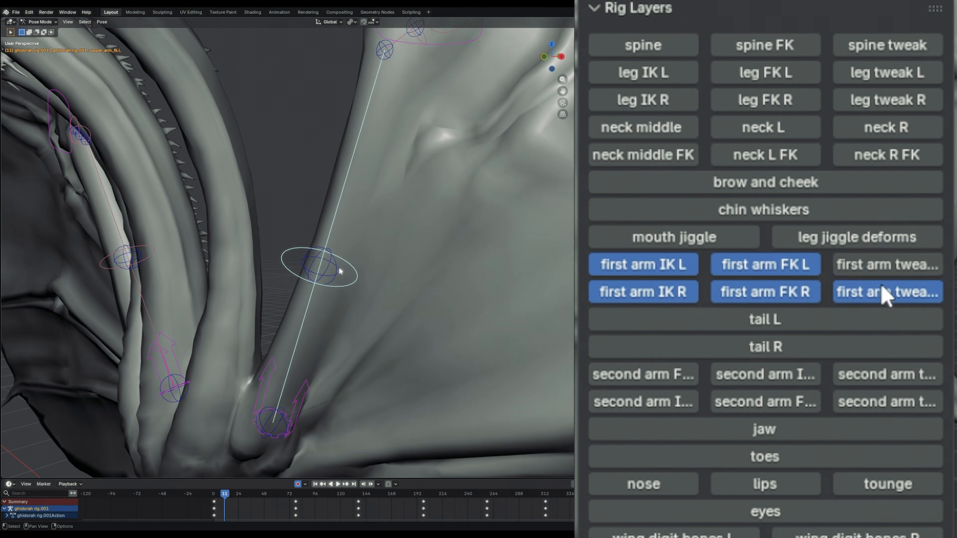
left_click(844, 268)
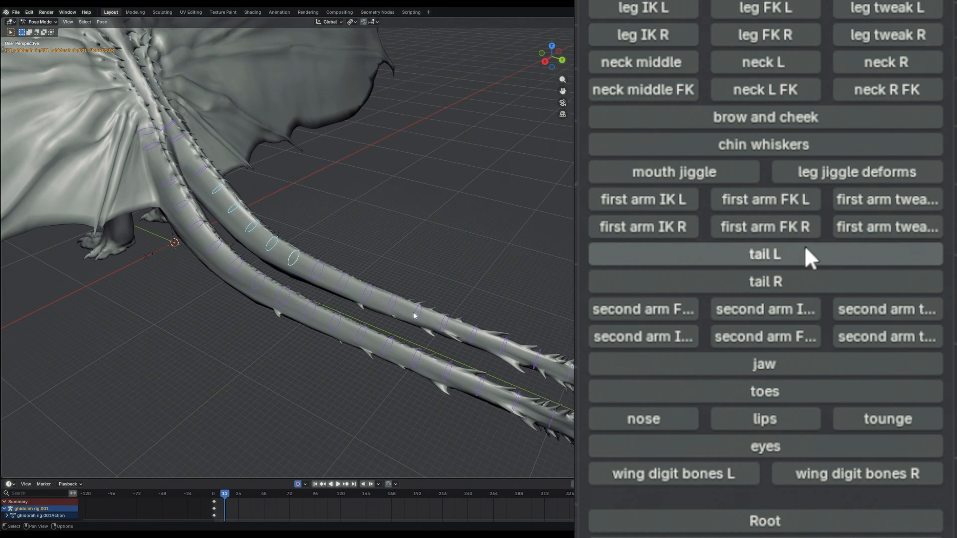
left_click(807, 252)
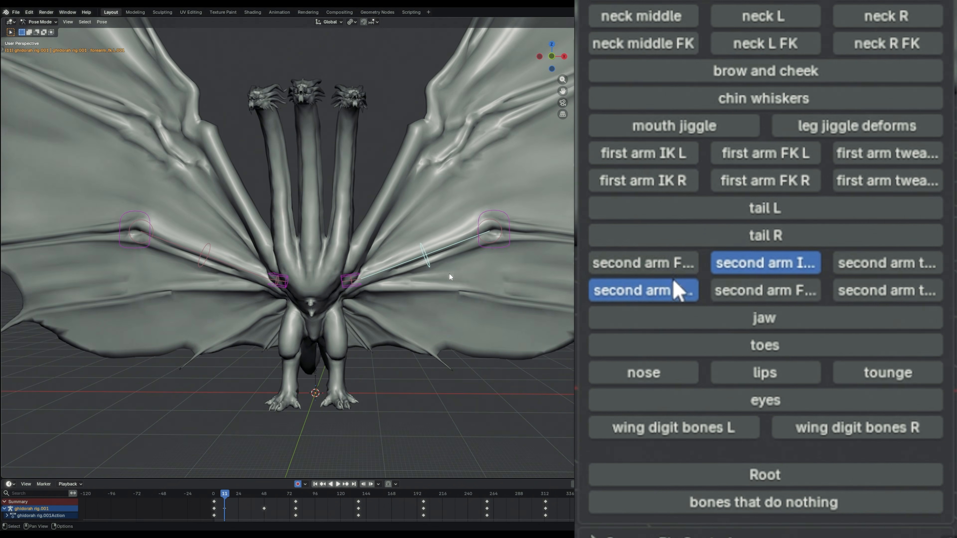
- Show the second arm FK and tweak rig layers for both sides alongside the IK ones
left_click(643, 260)
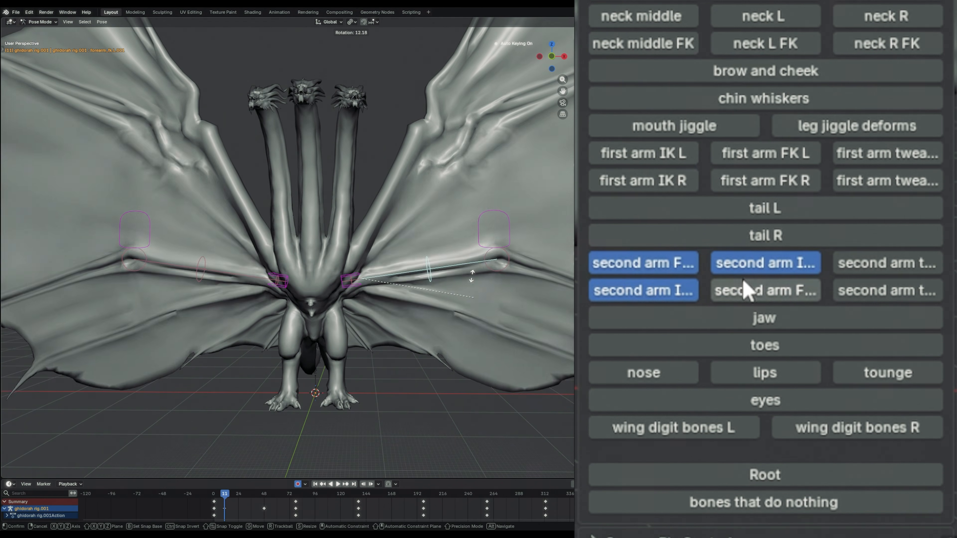
left_click(750, 289)
left_click(874, 235)
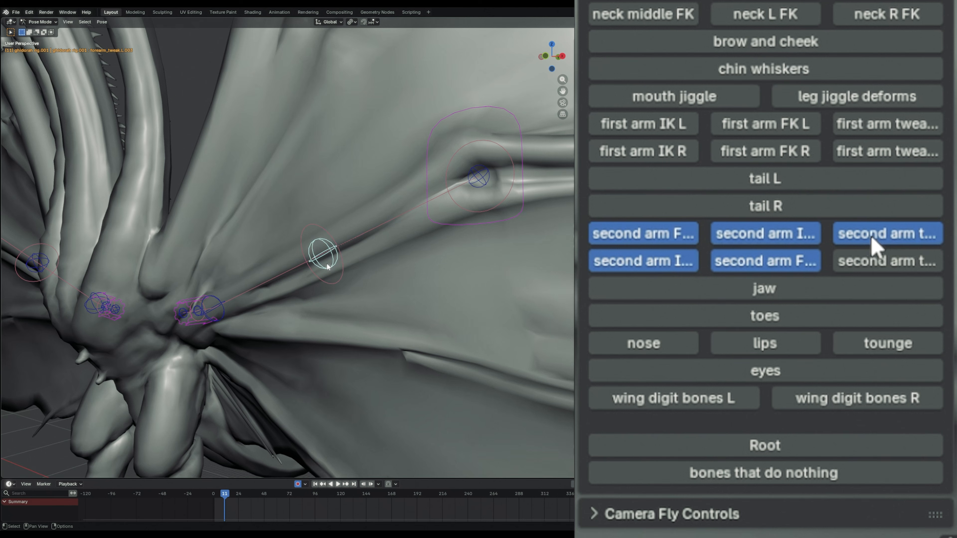
left_click(887, 261)
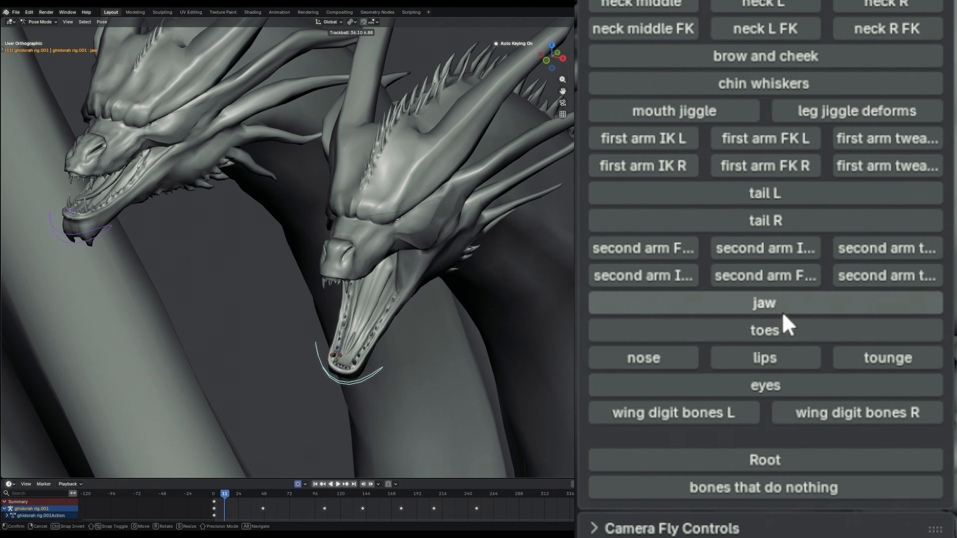
- Toggle the facial and toe rig layers: jaw, toes, nose, lips, tounge and eyes
scroll(786, 320, "down", 1)
left_click(764, 282)
left_click(780, 307)
left_click(674, 314)
left_click(764, 337)
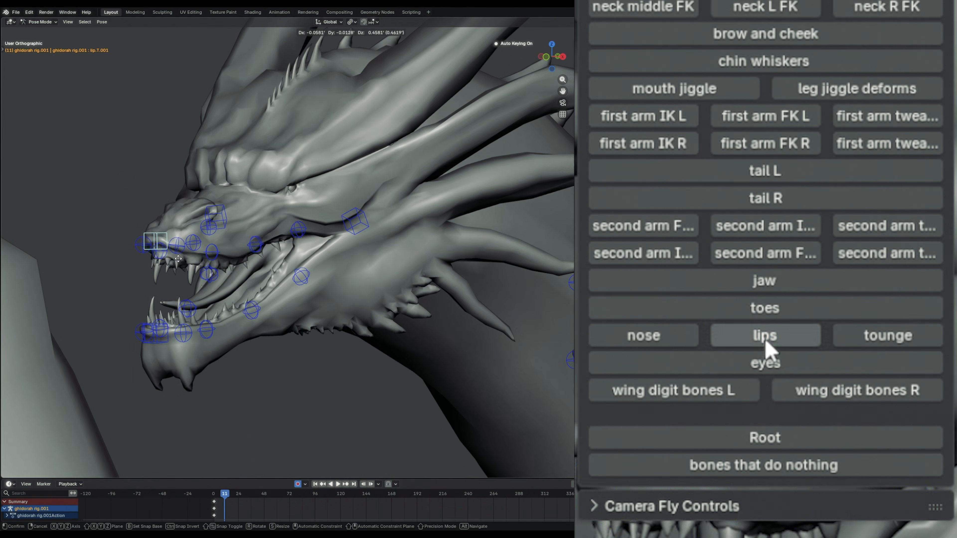
left_click(868, 357)
left_click(770, 384)
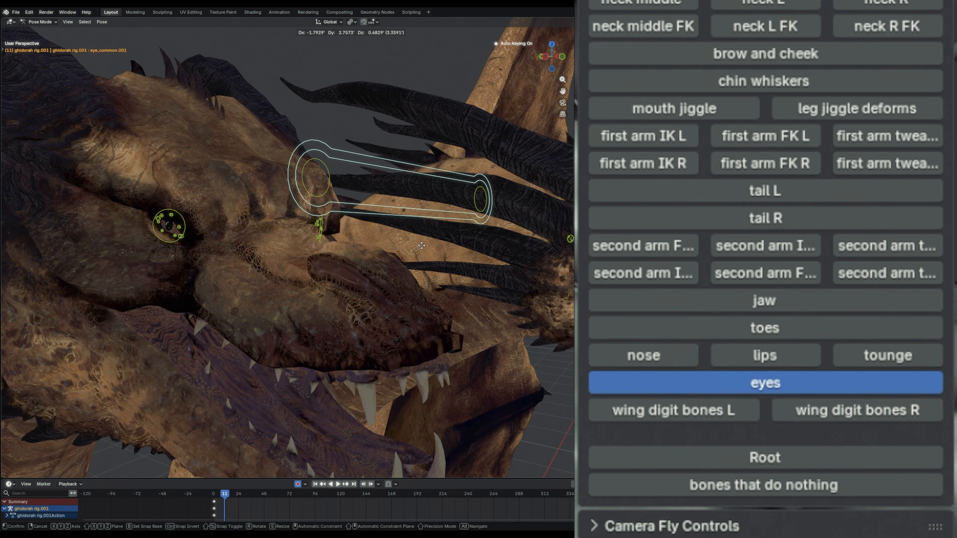
- Toggle the wing digit bones L and Root rig layers
scroll(753, 377, "down", 1)
left_click(711, 373)
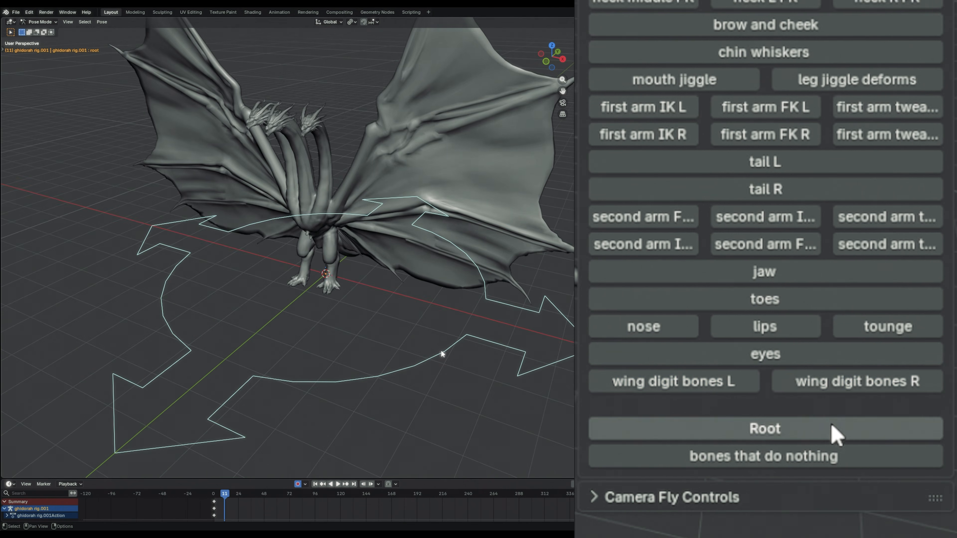
left_click(833, 420)
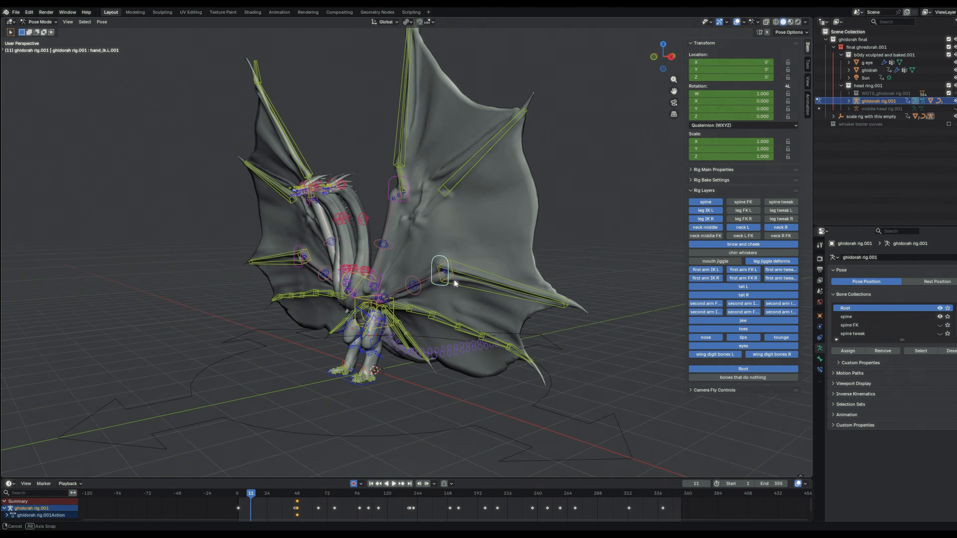
- Move the left second arm's hand IK control up by about 27.5' from its wing joint
middle_click_drag(454, 283, 512, 288)
key("g")
right_click(462, 296)
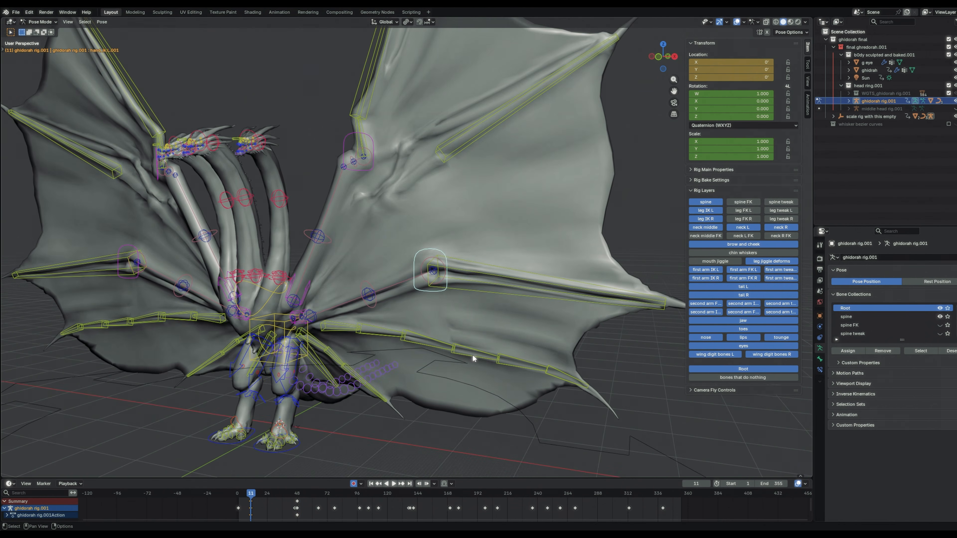
key("g")
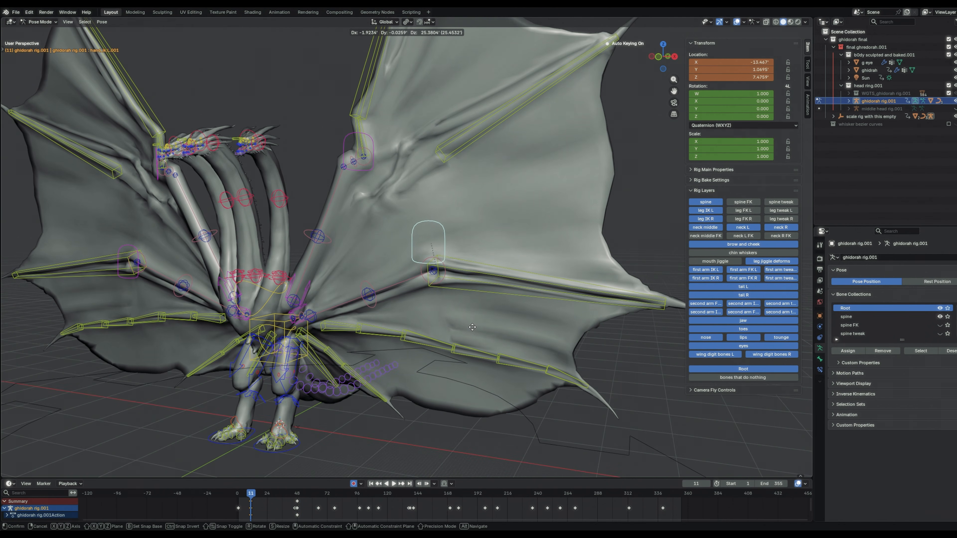
left_click(468, 326)
- Expand the rig main properties and set IK-FK for hand.L.001 to 0.000
left_click(702, 169)
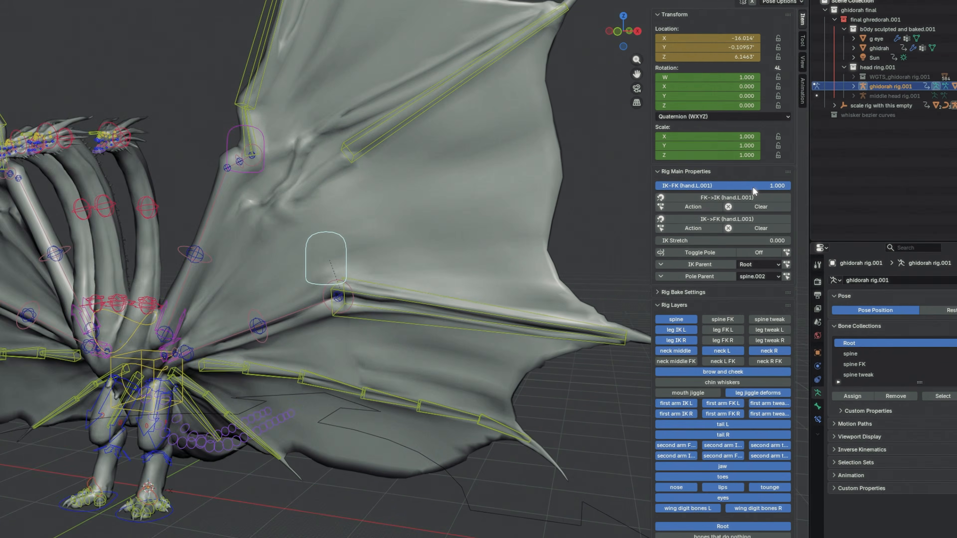
left_click_drag(656, 223, 412, 223)
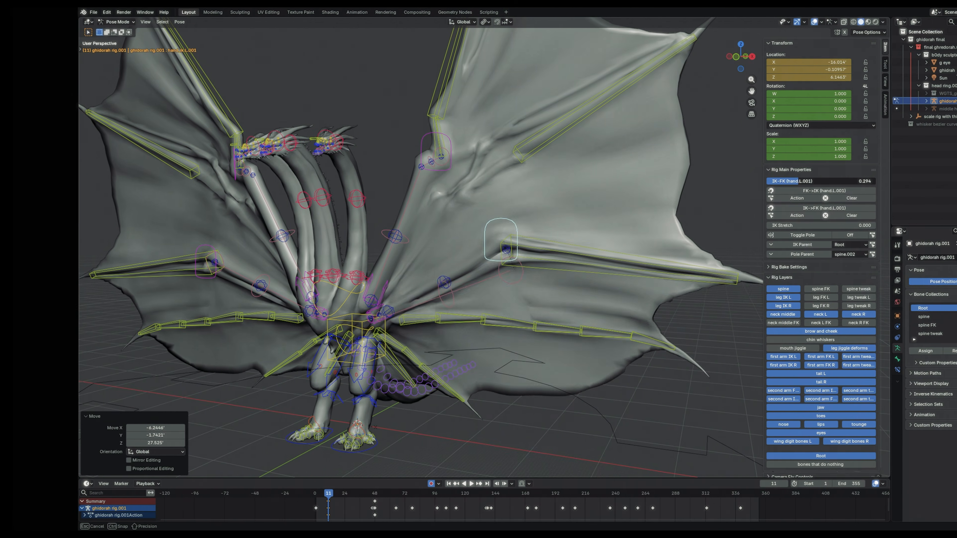
left_click_drag(798, 181, 766, 181)
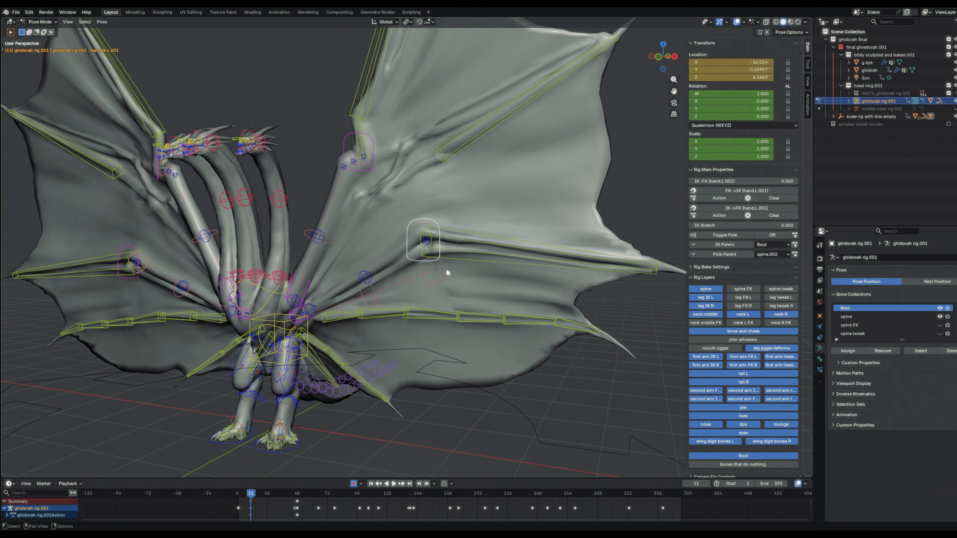
- Test moving the left second arm's hand IK control, cancel the move, and set its IK-FK value to 1.000
key("g")
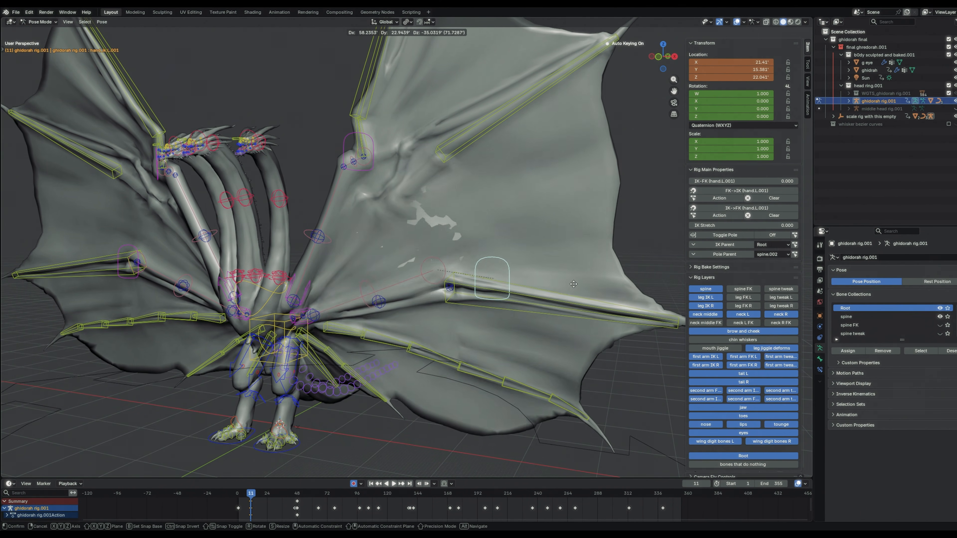
right_click(565, 315)
left_click_drag(708, 181, 799, 181)
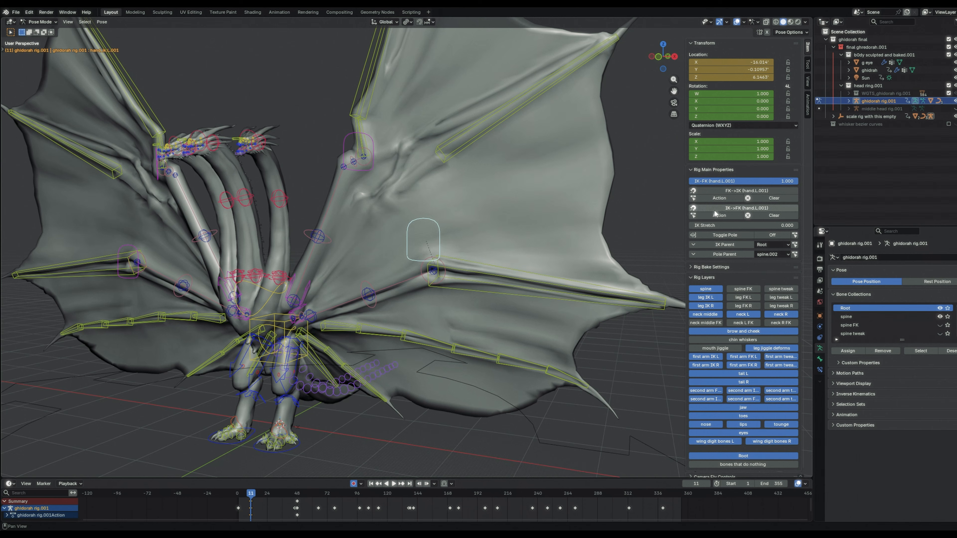
- Try the FK->IK snap on hand.L.001, undo it, and apply the IK->FK snap instead
left_click(739, 191)
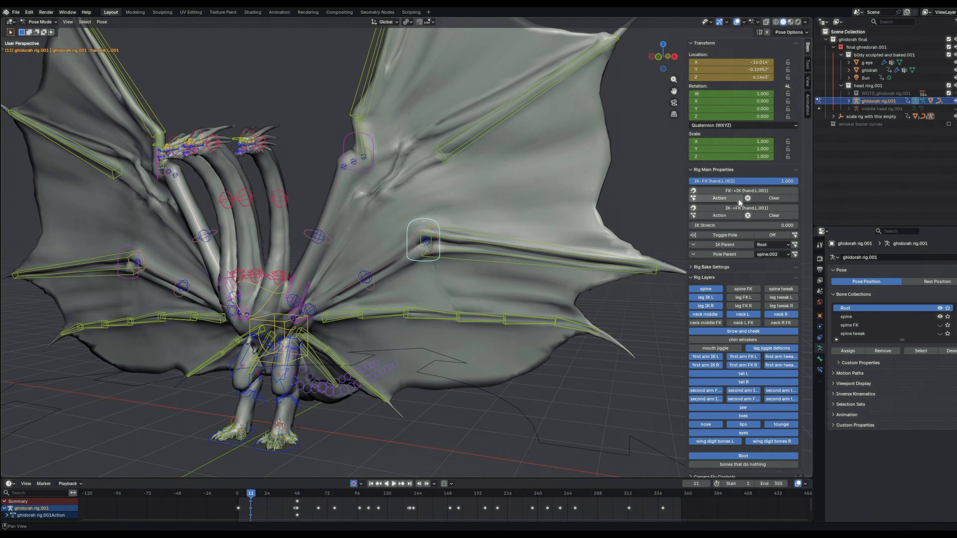
key("ctrl+z")
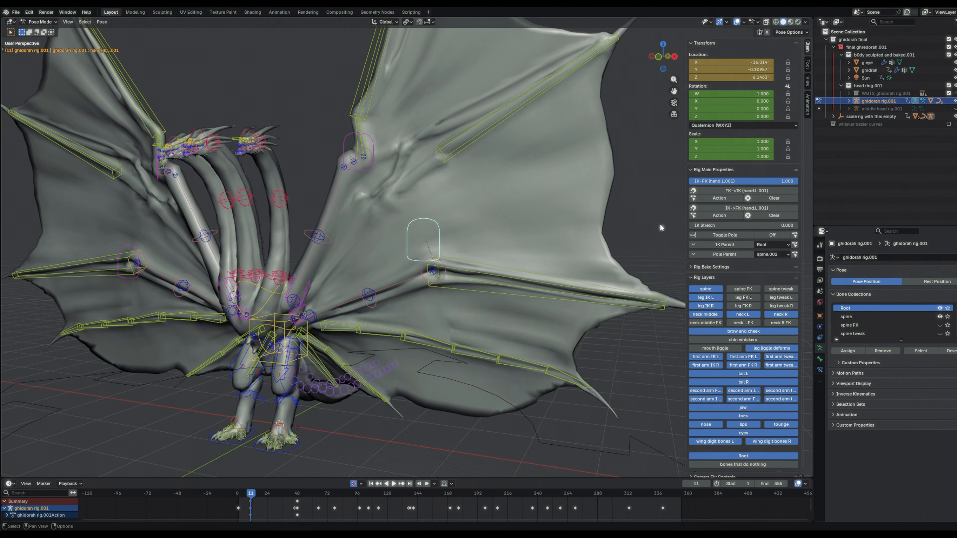
left_click(739, 208)
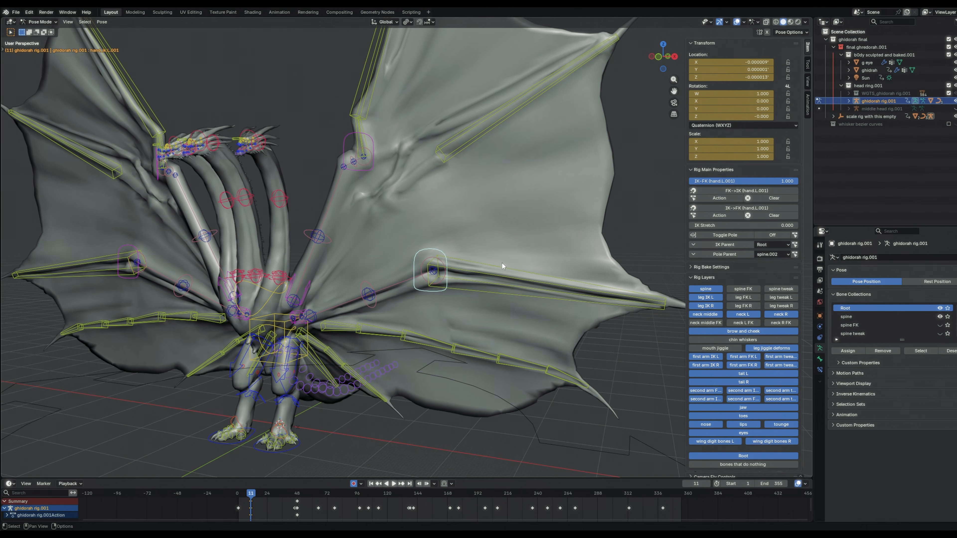
- Select the left neck's head control and try rotating it
scroll(502, 262, "down", 2)
middle_click_drag(403, 257, 446, 253)
scroll(458, 222, "up", 6)
left_click(474, 94)
scroll(475, 114, "down", 4)
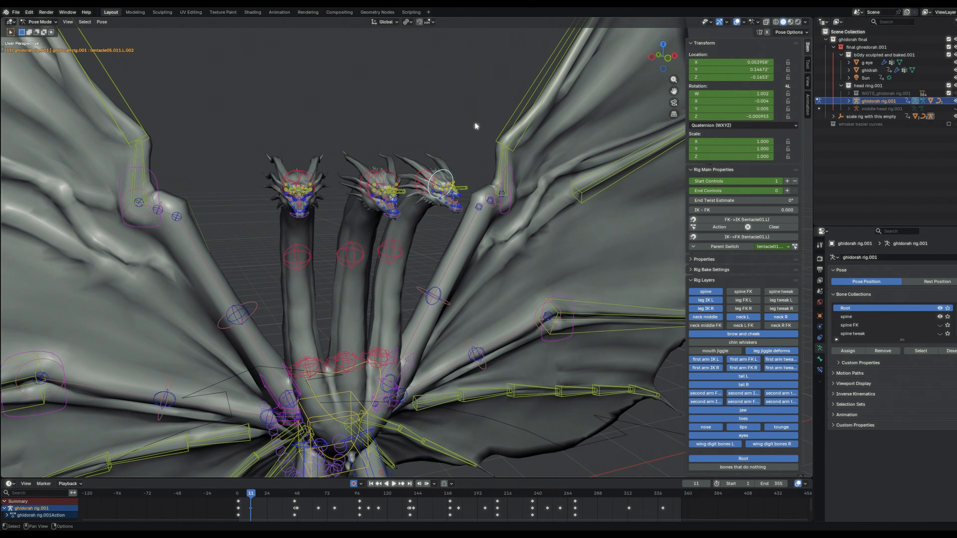
middle_click_drag(523, 179, 526, 163, "shift")
key("r")
right_click(522, 166)
- Select the left first arm's hand IK control and try moving it off the wing joint
middle_click_drag(517, 217, 518, 133, "shift")
left_click(515, 131)
key("g")
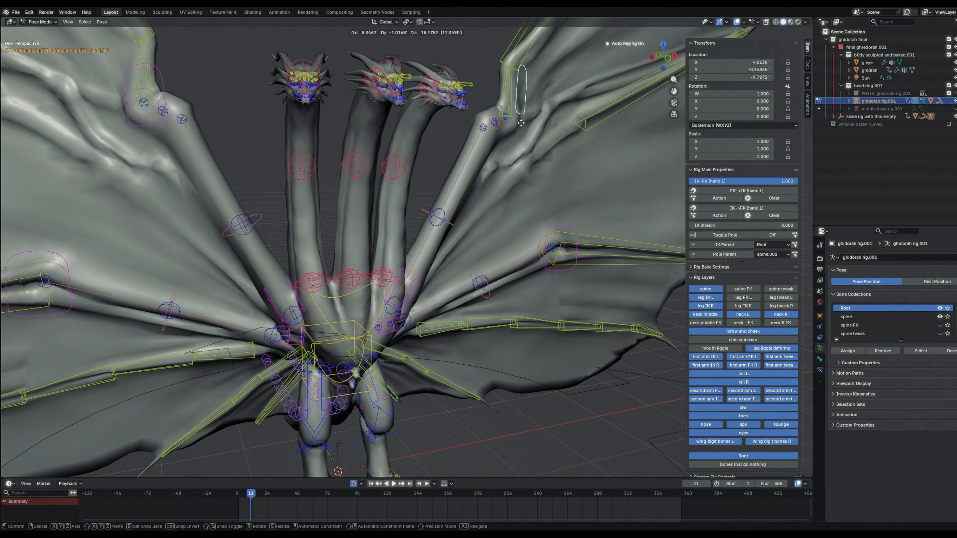
right_click(513, 131)
- Move the left foot IK control outward and upward by about 13'
middle_click_drag(521, 236, 527, 90, "shift")
left_click(421, 347)
key("g")
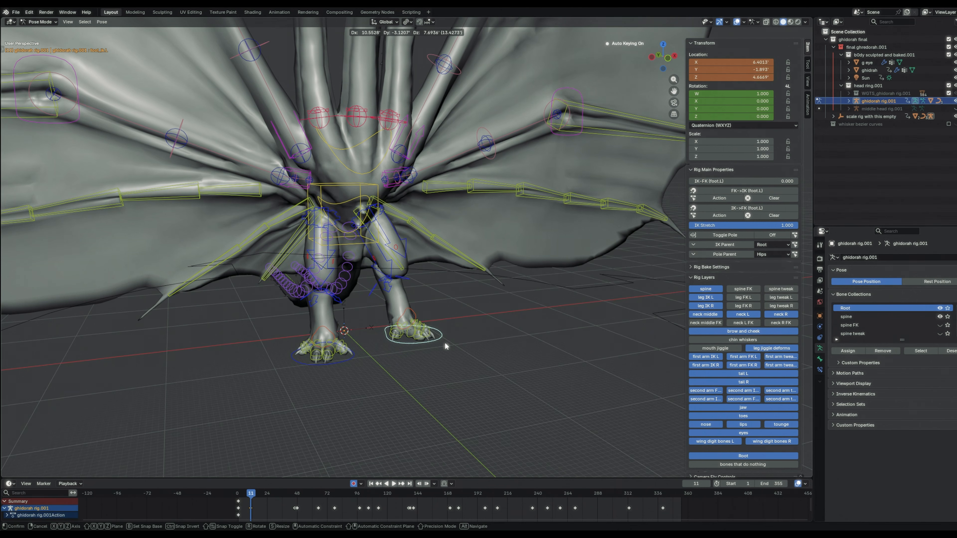
left_click(442, 342)
scroll(399, 341, "down", 6)
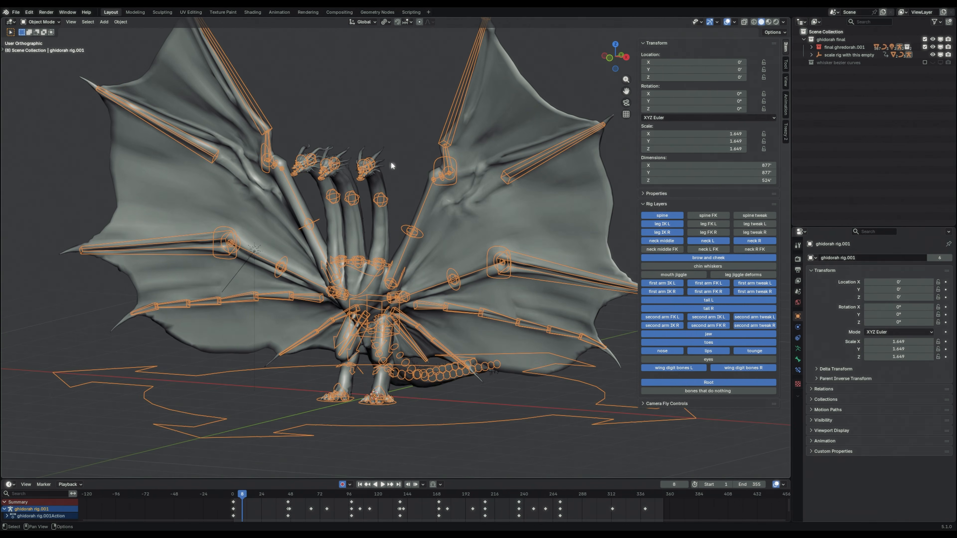
- Select the rig's root control in pose mode, try scaling it and show its transform values
left_click(391, 162)
middle_click_drag(439, 311, 443, 193, "shift")
mouse_move(417, 263)
middle_mouse_down()
mouse_move(438, 269)
mouse_move(418, 259)
middle_mouse_up()
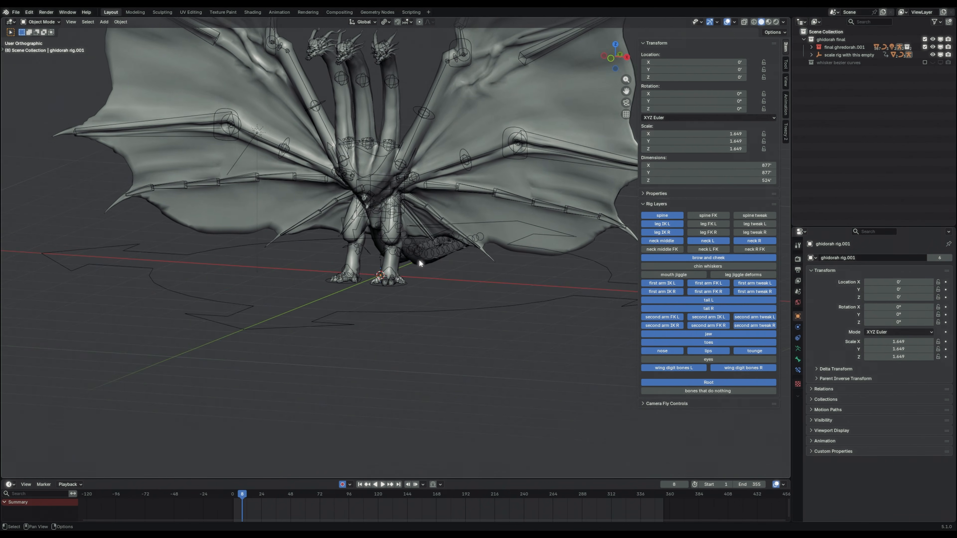
middle_click_drag(416, 205, 439, 255, "shift")
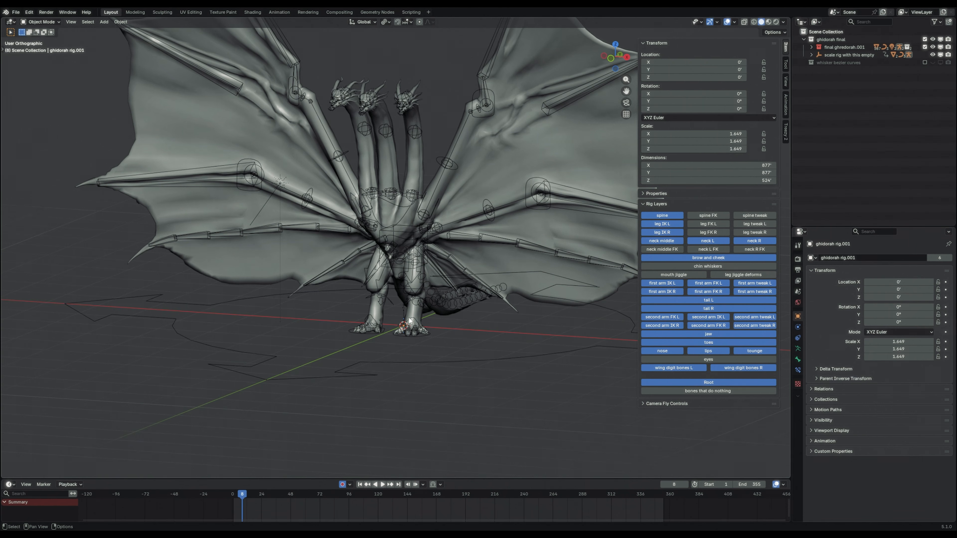
middle_click_drag(420, 278, 400, 313)
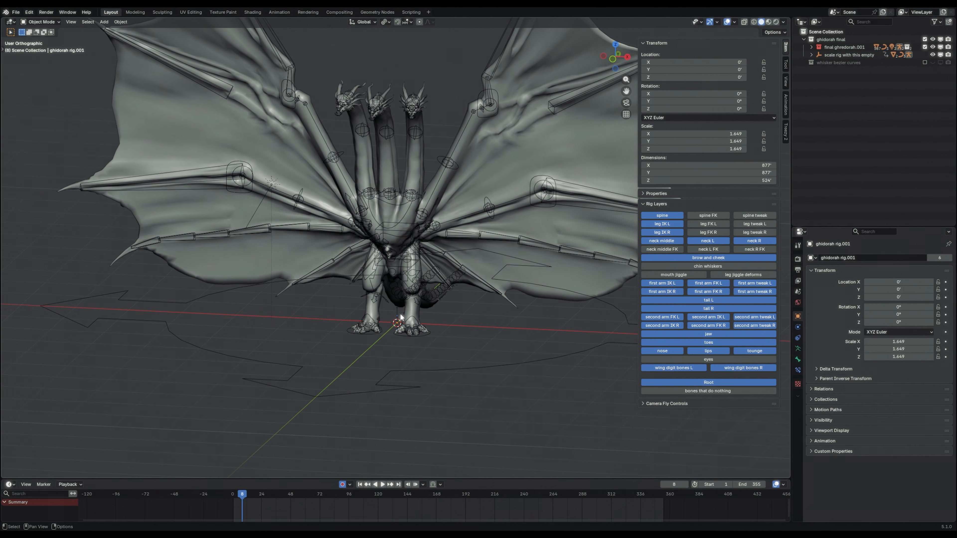
scroll(404, 300, "up", 3)
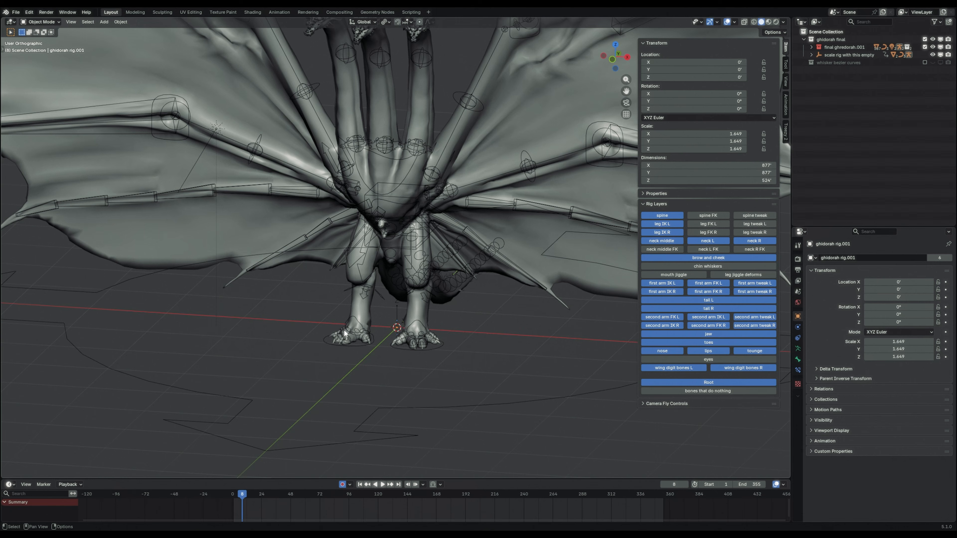
left_click(406, 296)
scroll(414, 297, "down", 5)
mouse_move(461, 304)
middle_mouse_down()
mouse_move(352, 275)
mouse_move(458, 282)
mouse_move(446, 291)
middle_mouse_up()
key("s")
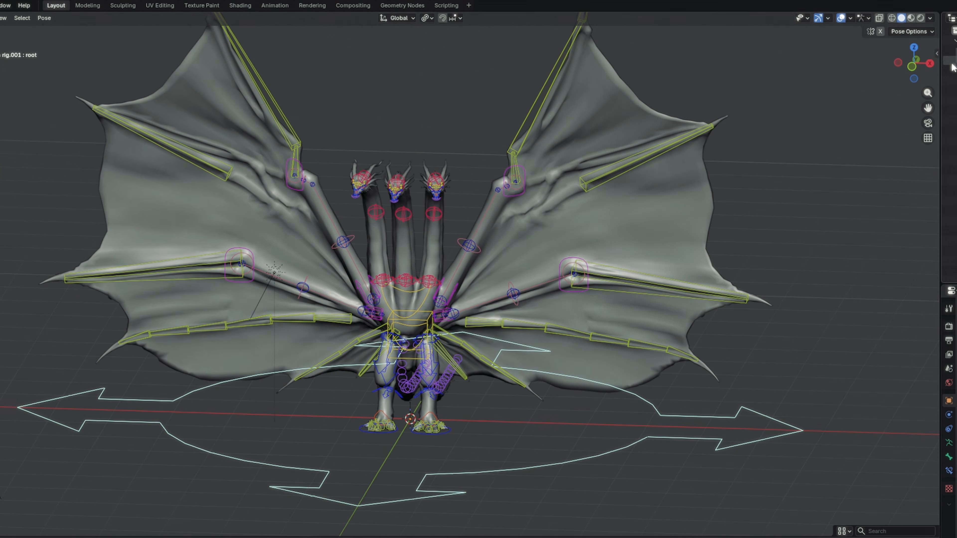
left_click(936, 53)
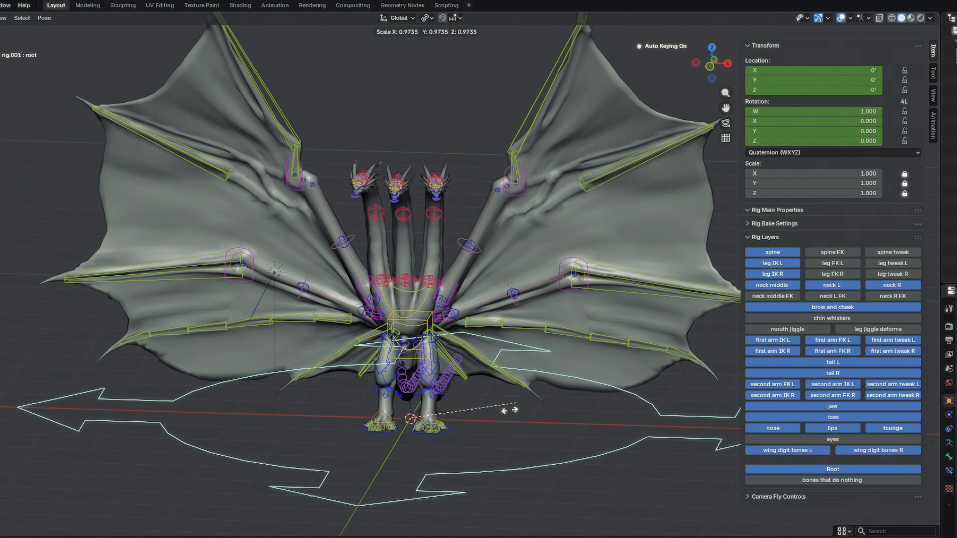
middle_click_drag(457, 308, 490, 331)
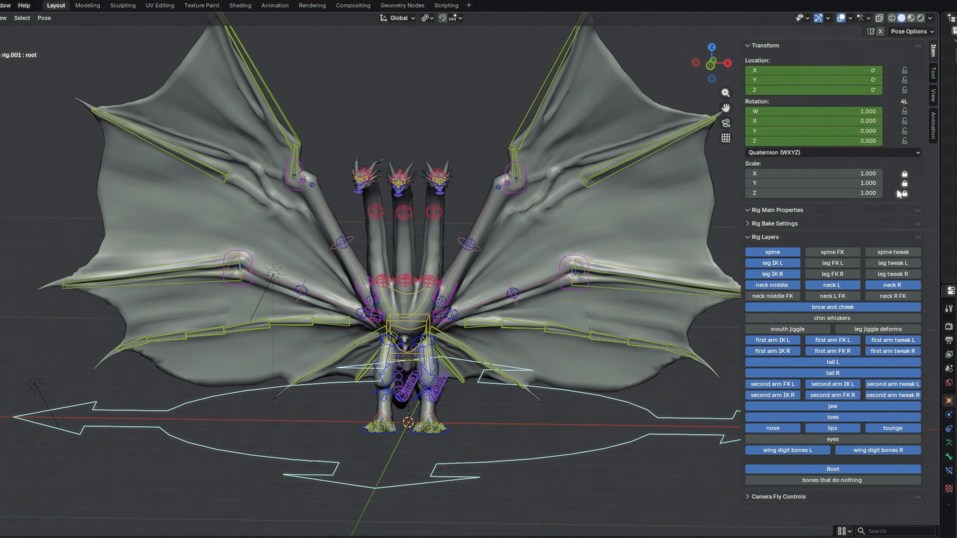
- Select the "scale rig with this empty" object at the origin in object mode and try scaling the whole creature with it
scroll(404, 394, "up", 2)
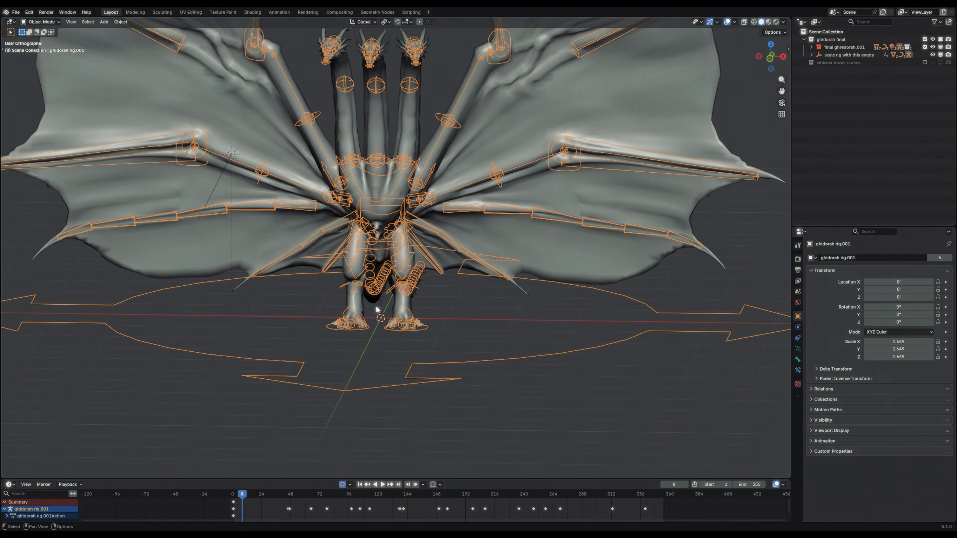
left_click(379, 308)
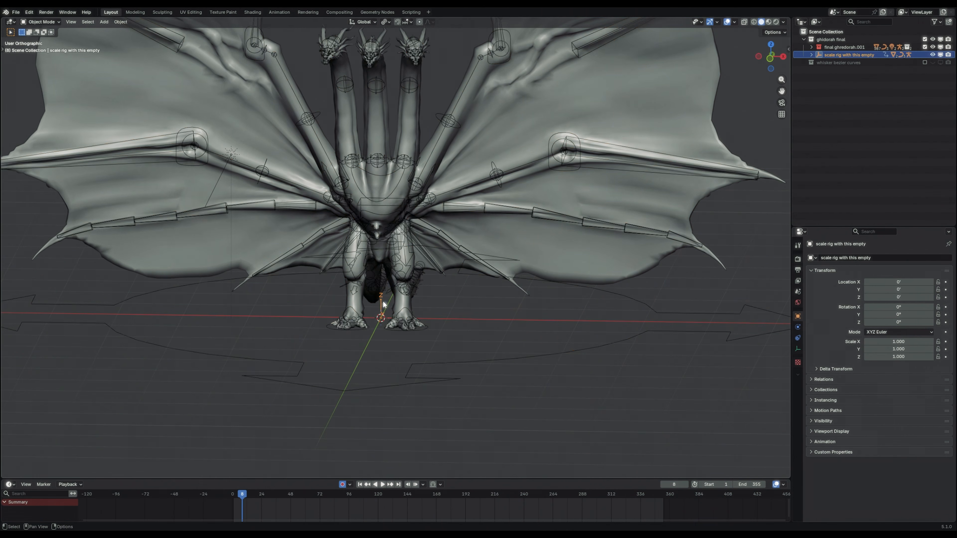
key("s")
right_click(516, 288)
scroll(408, 347, "up", 6)
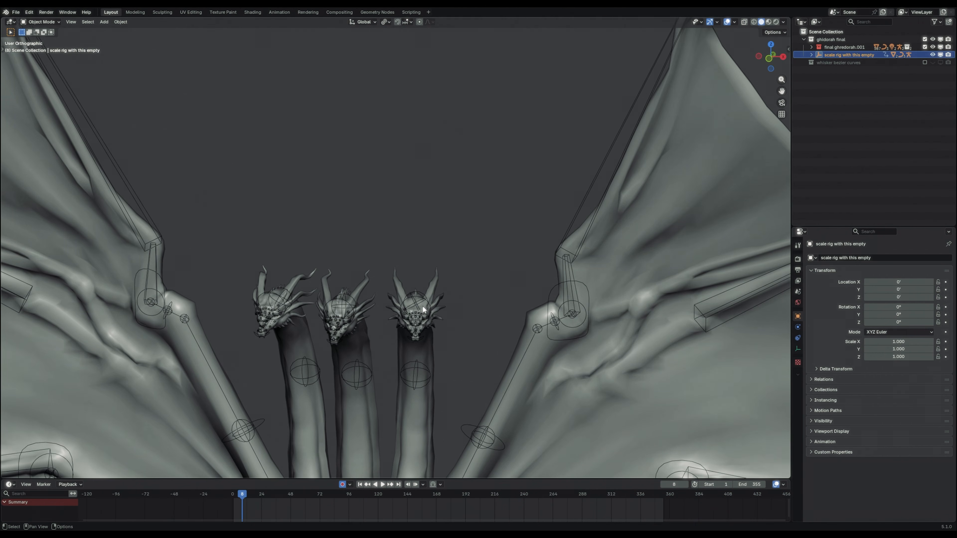
left_click(430, 293)
middle_click_drag(430, 292, 505, 184, "shift")
middle_click_drag(505, 184, 482, 184)
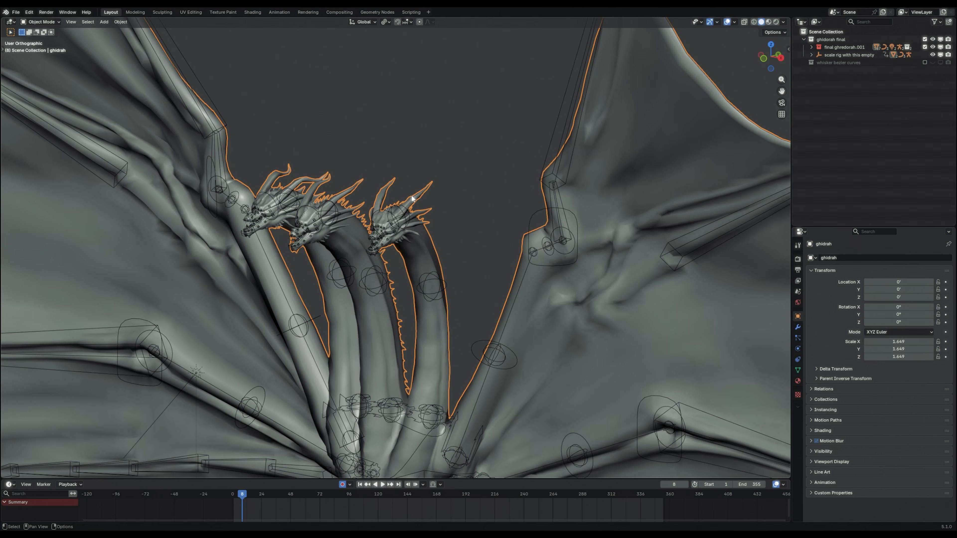
scroll(395, 241, "down", 5)
key("s")
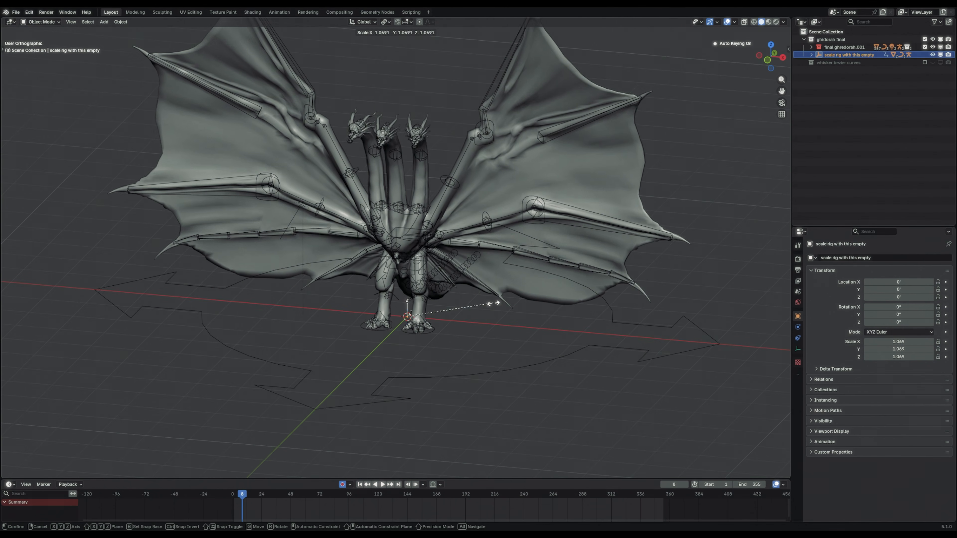
right_click(494, 306)
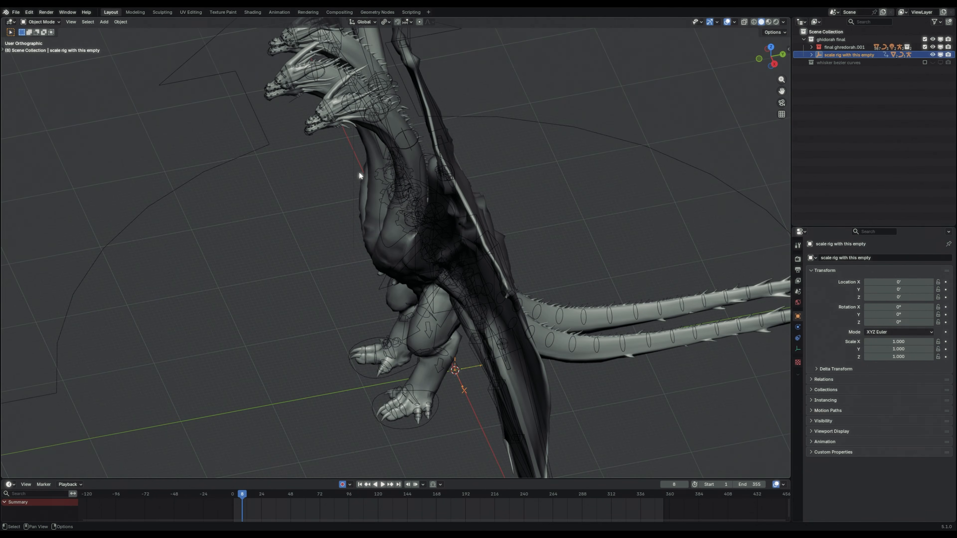
- Select the ghidrah body mesh and set its Multires modifier's viewport level to 2
middle_click_drag(290, 103, 381, 273, "shift")
scroll(334, 168, "down", 3)
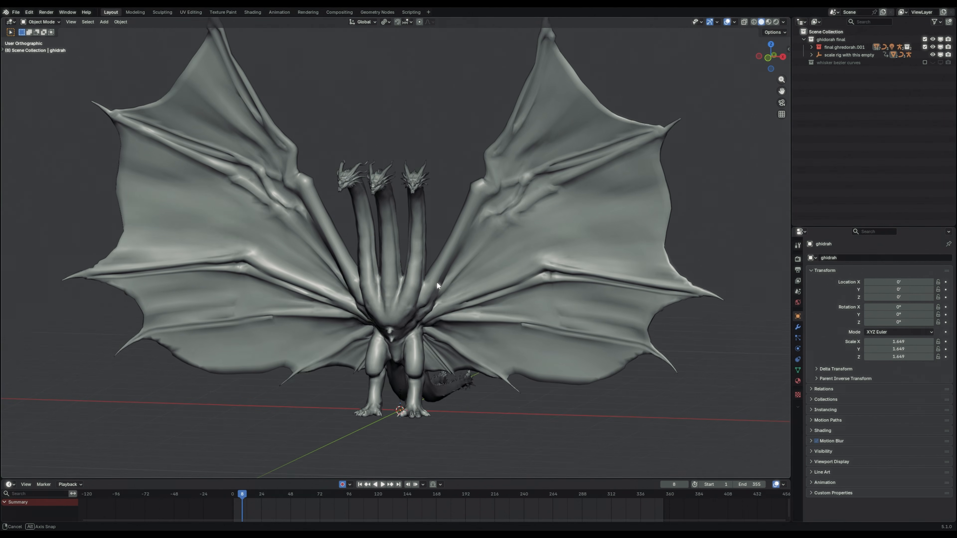
middle_click_drag(437, 282, 430, 315)
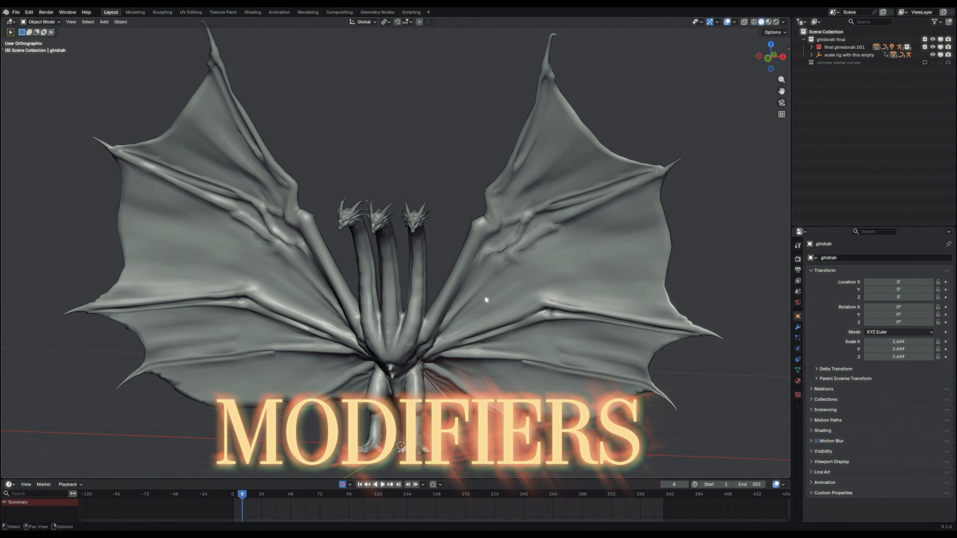
left_click(506, 287)
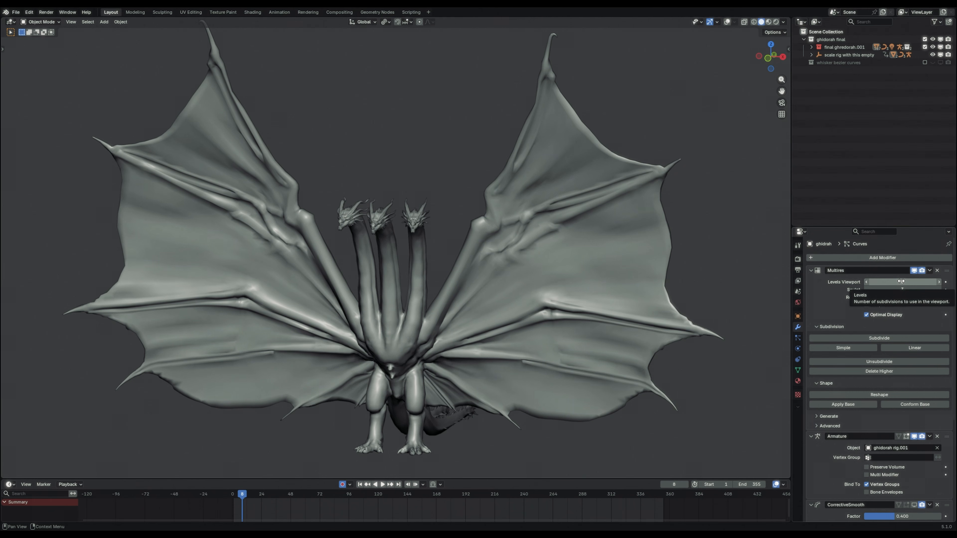
left_click(917, 282)
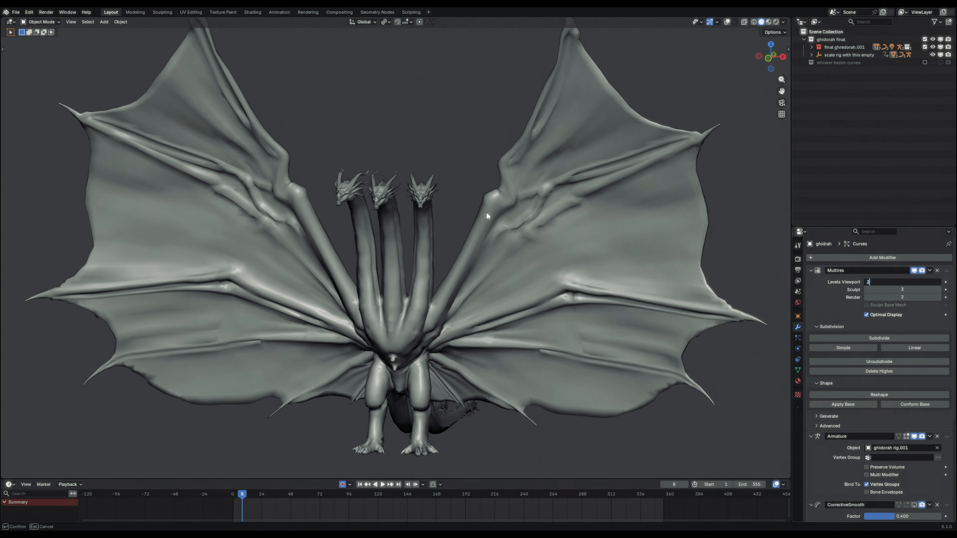
key("Return")
- Set the body mesh's Multires viewport level to 3
scroll(374, 195, "up", 5)
middle_click_drag(437, 249, 482, 268)
double_click(916, 281)
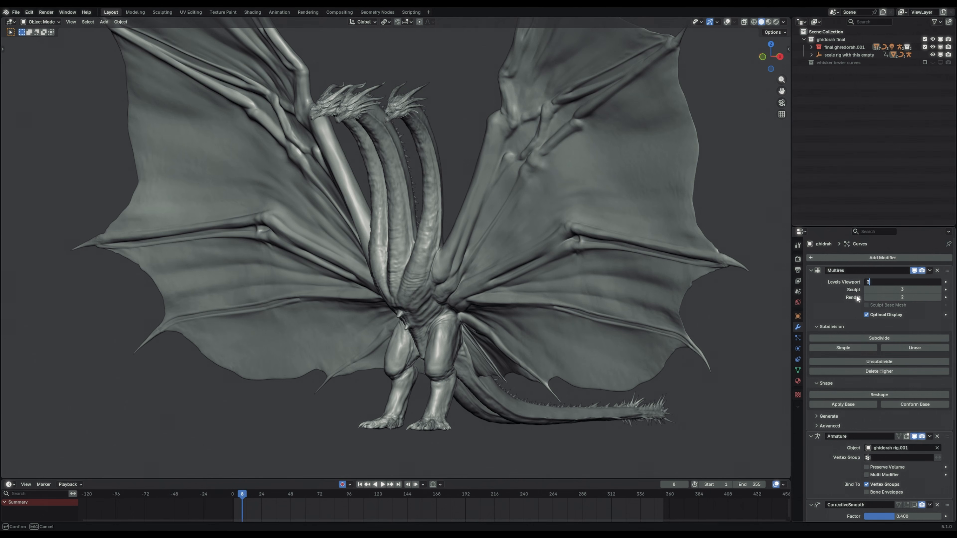
key("Return")
- Examine the sculpted detail on the necks, face and clawed feet at the raised Multires level
scroll(506, 281, "up", 5)
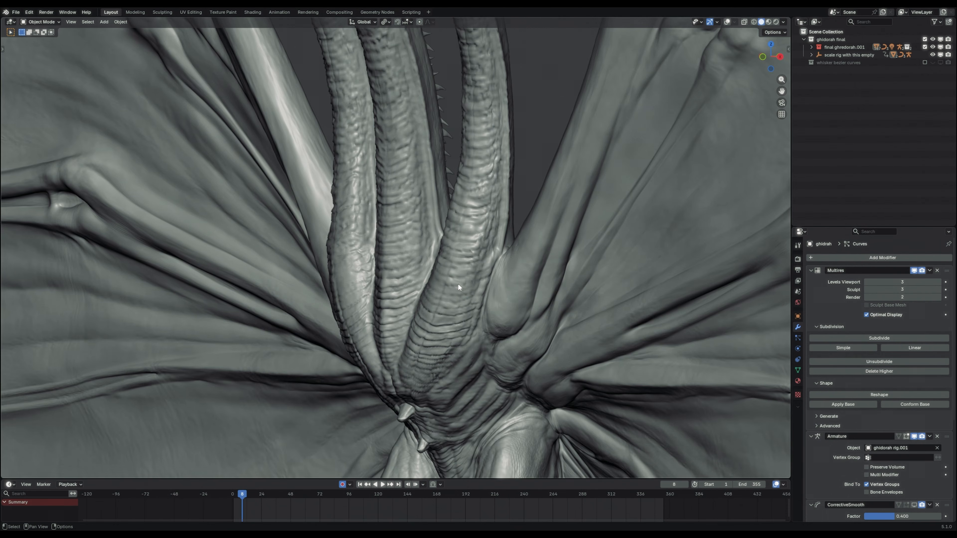
middle_click_drag(467, 234, 494, 435, "shift")
middle_click_drag(474, 188, 482, 187)
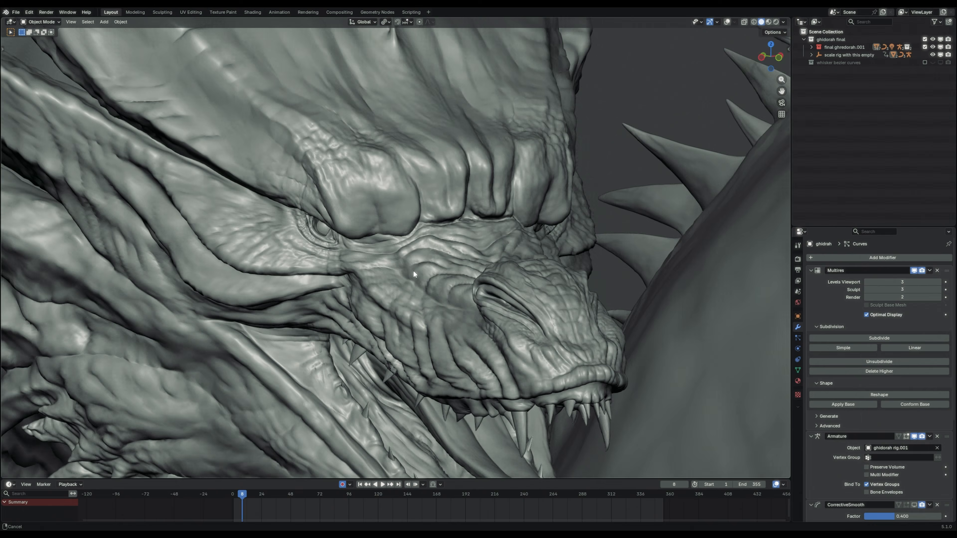
middle_click_drag(413, 270, 356, 266)
scroll(438, 282, "down", 6)
scroll(438, 282, "up", 4)
scroll(357, 266, "down", 2)
scroll(400, 325, "up", 5)
middle_click_drag(407, 351, 394, 347)
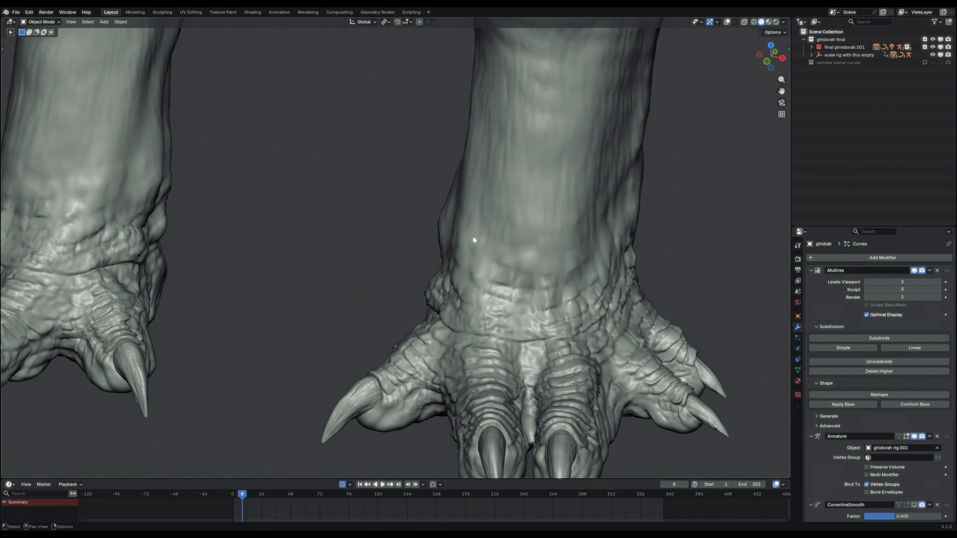
- Set the body mesh's Multires viewport level to 0
scroll(472, 236, "down", 4)
middle_click_drag(457, 250, 483, 242)
scroll(403, 235, "down", 5)
middle_click_drag(478, 94, 483, 318, "shift")
middle_click_drag(419, 76, 417, 130, "shift")
middle_click_drag(511, 282, 503, 252, "shift")
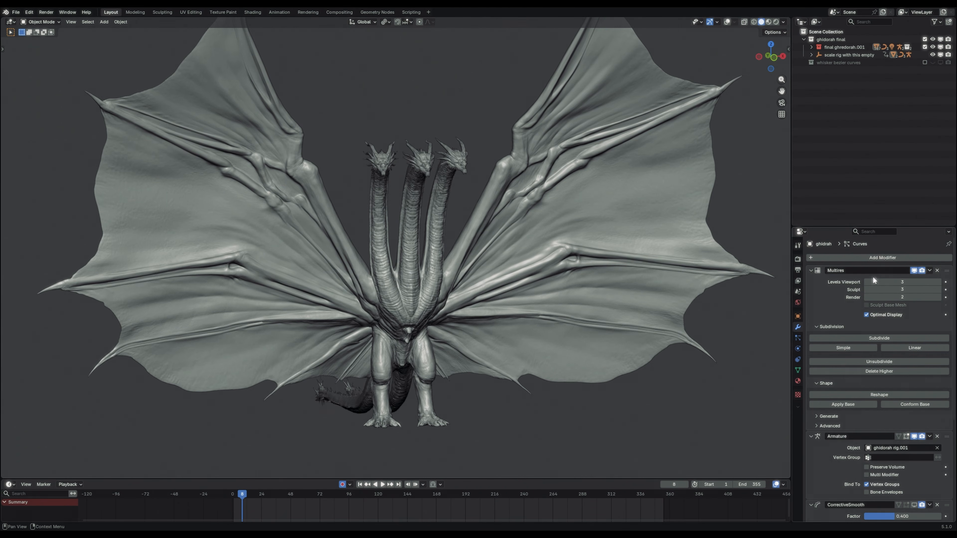
type("0")
key("Return")
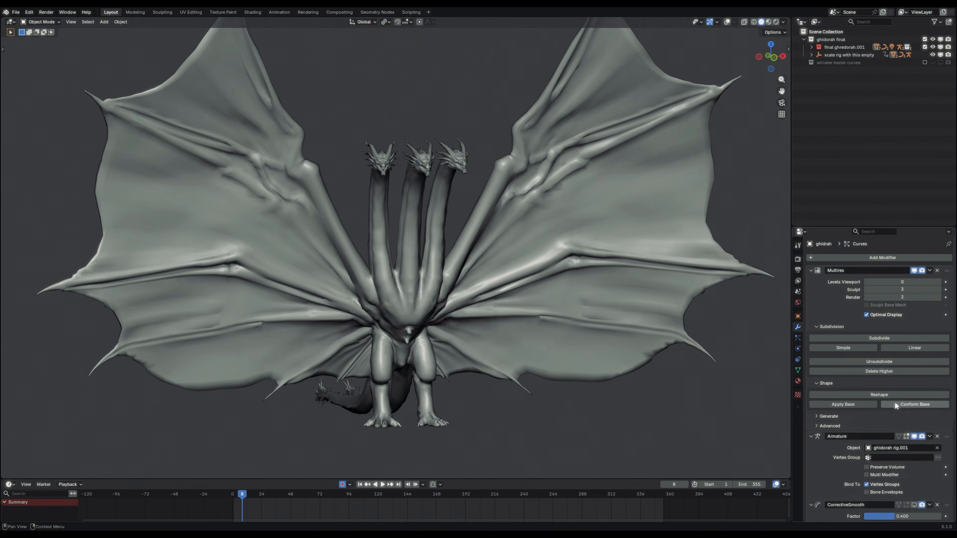
- Look at the body mesh's Corrective Smooth modifier settings and inspect the tails
scroll(849, 407, "down", 8)
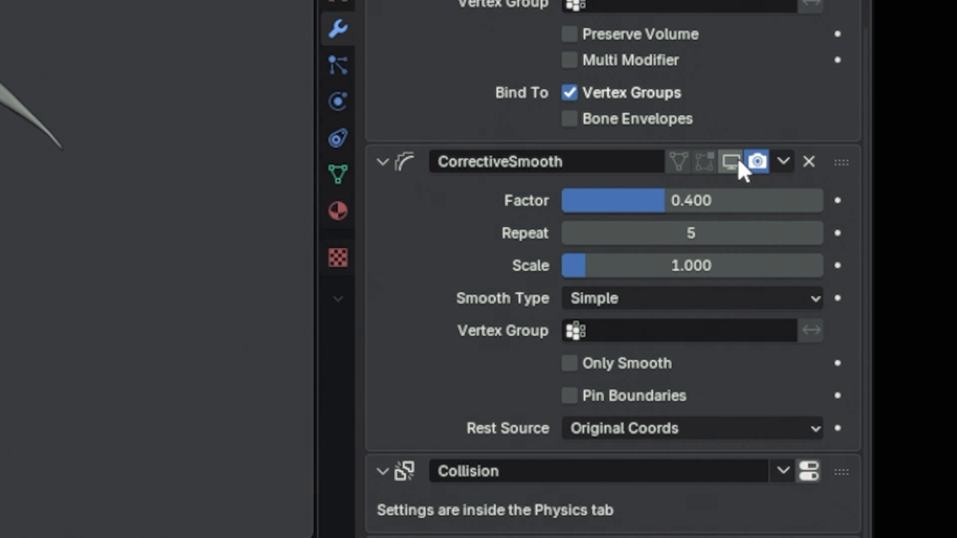
left_click(737, 161)
scroll(421, 331, "up", 4)
middle_click_drag(421, 331, 427, 354)
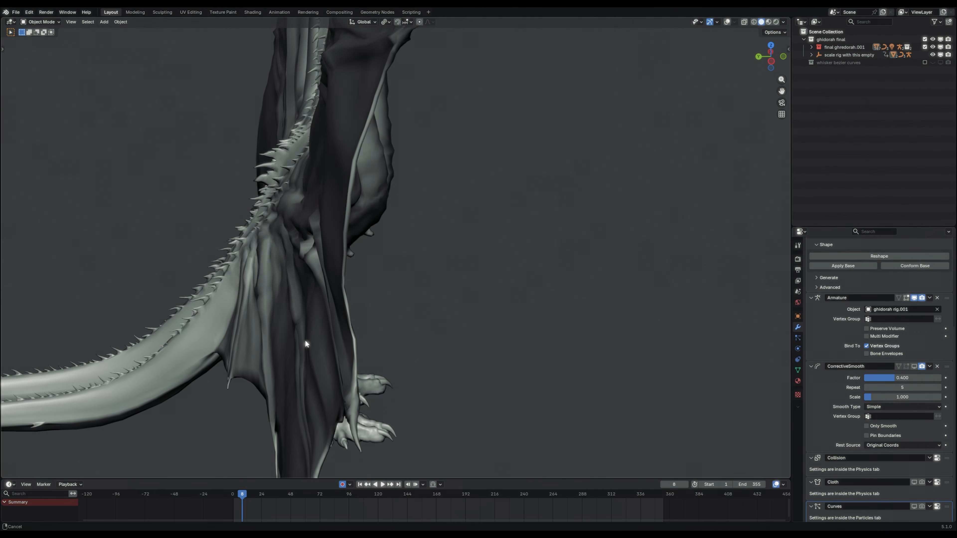
scroll(505, 276, "down", 1)
scroll(506, 275, "up", 3)
scroll(438, 351, "down", 3)
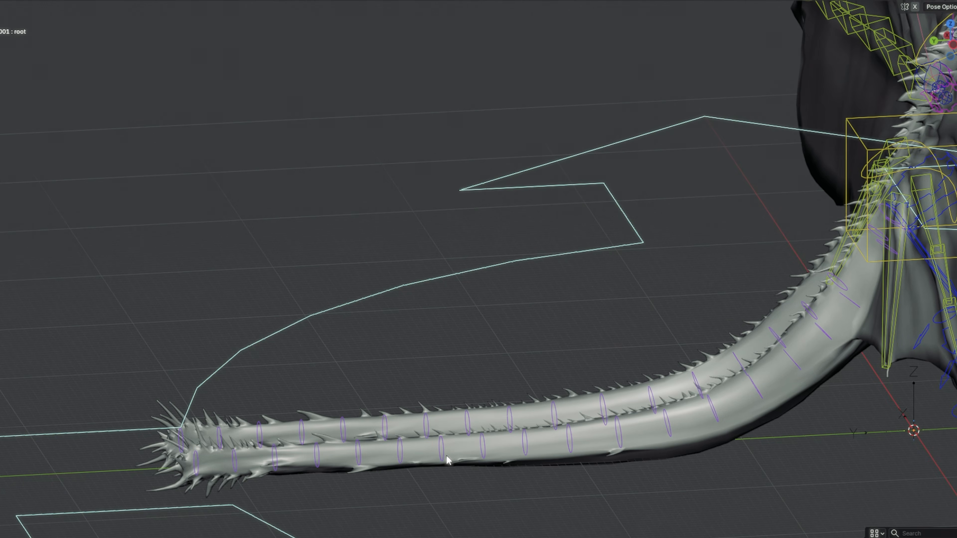
- Curl the end of the right tail in side view by rotating its bones from Bone.014.R to the tip by about 38°
left_click(446, 455)
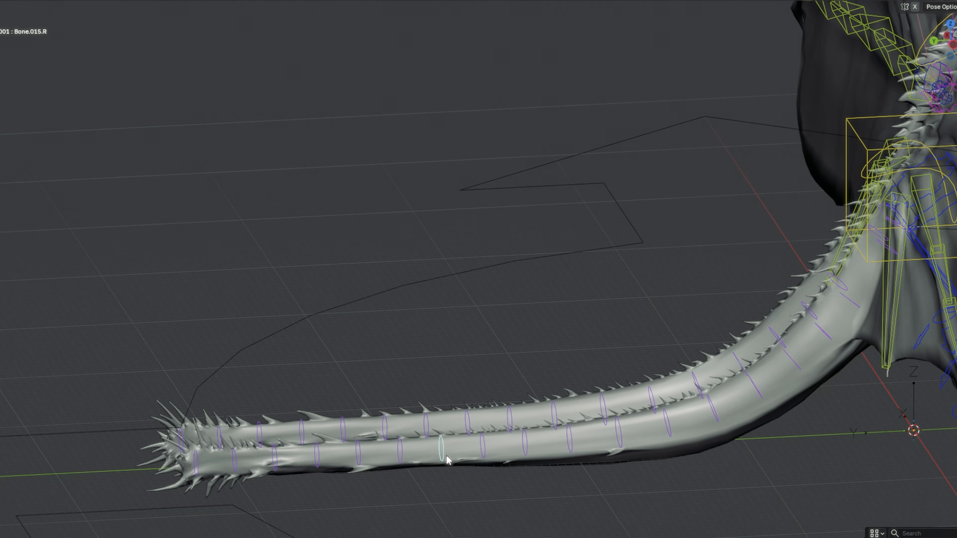
key("grave")
left_click(406, 455)
scroll(522, 311, "down", 4)
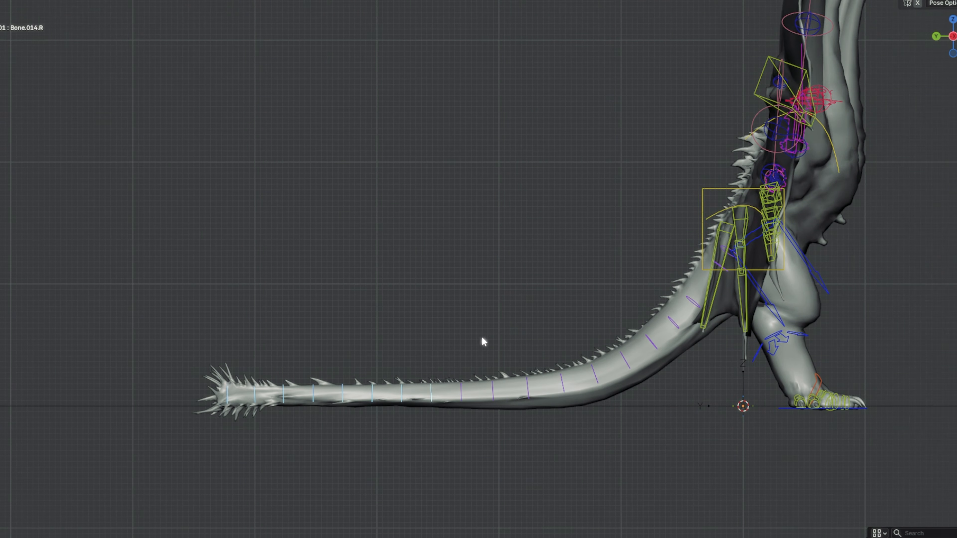
scroll(522, 320, "up", 2)
key("r")
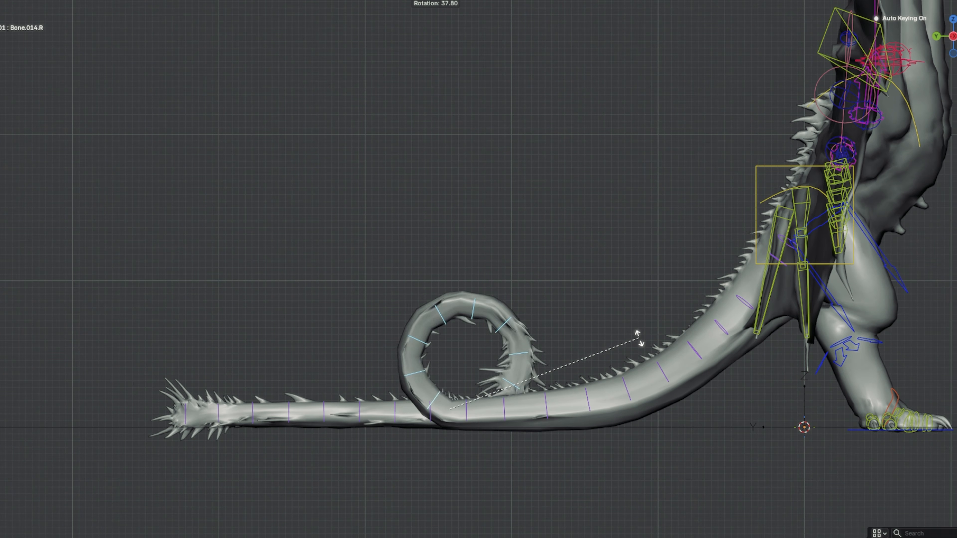
left_click(638, 320)
- Compare the curled tail with and without Corrective Smooth, leaving the modifier's viewport display on for the ghidrah mesh
scroll(433, 298, "up", 7)
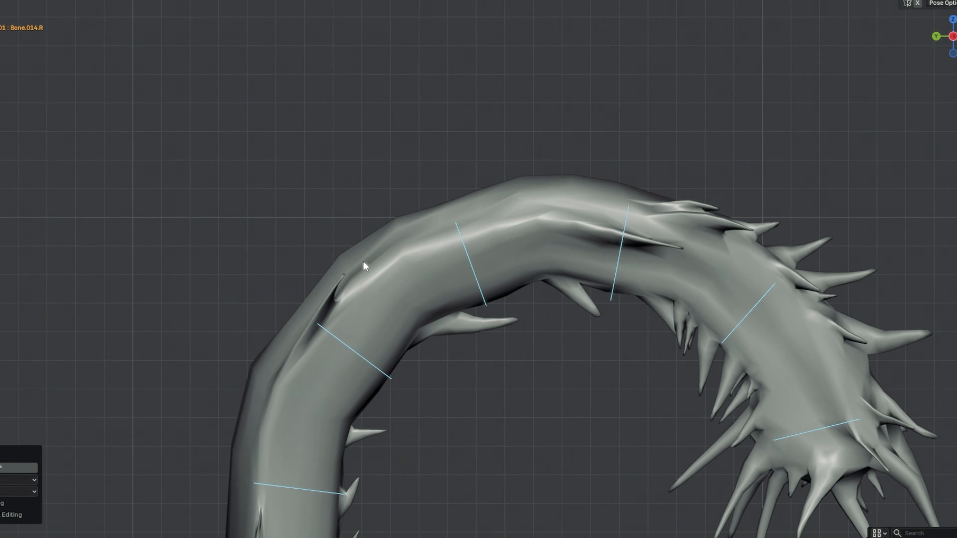
scroll(252, 405, "down", 2)
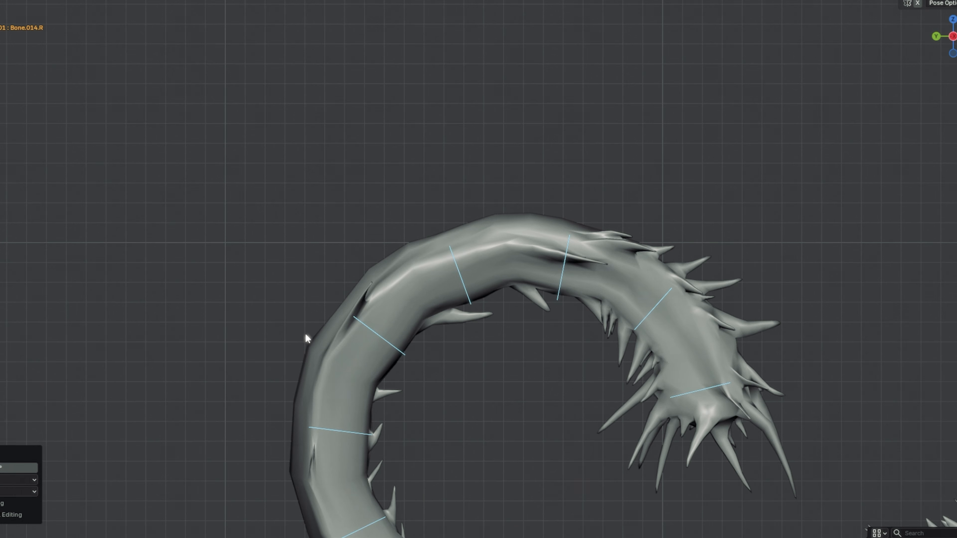
scroll(438, 255, "down", 4)
middle_click_drag(438, 255, 623, 270)
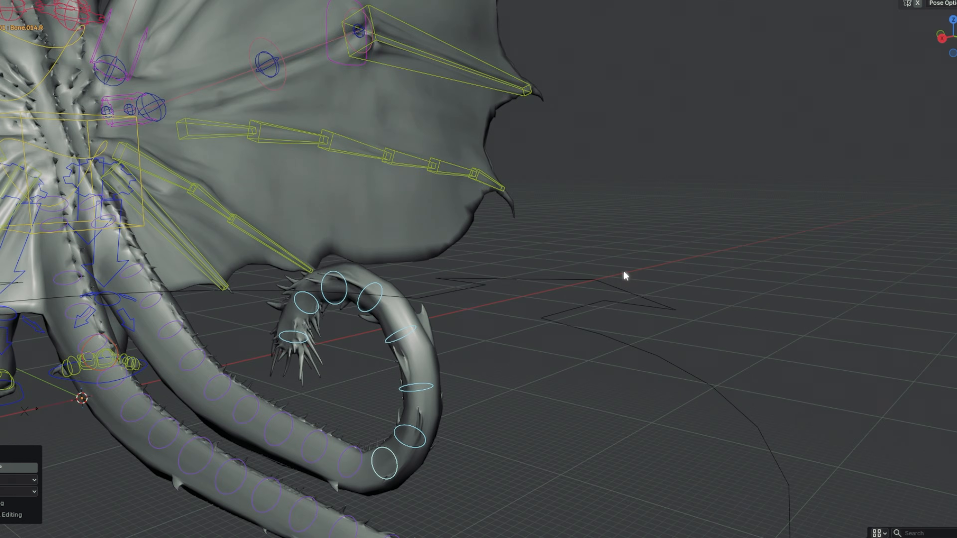
scroll(527, 324, "up", 4)
middle_click_drag(412, 391, 658, 391)
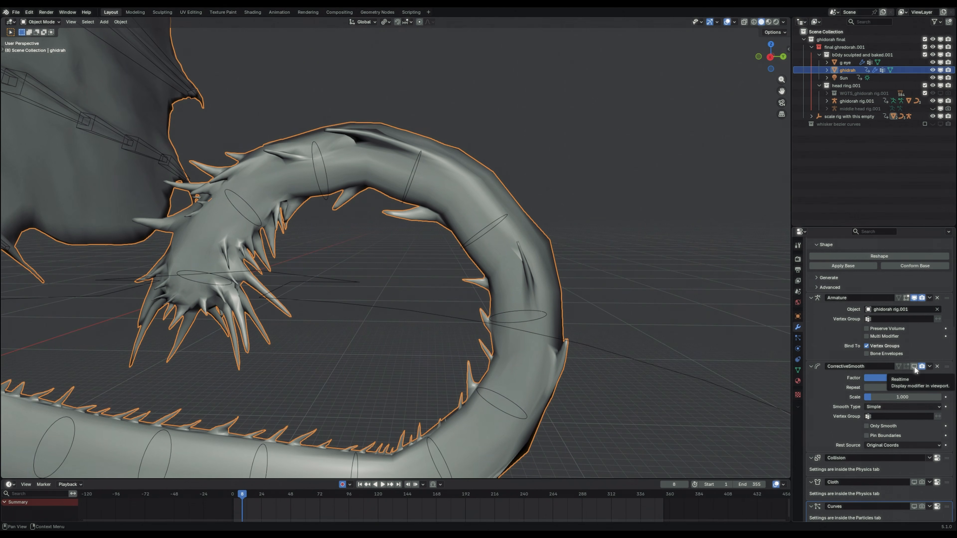
left_click(914, 366)
left_click(914, 366)
left_click(914, 366)
left_click(915, 366)
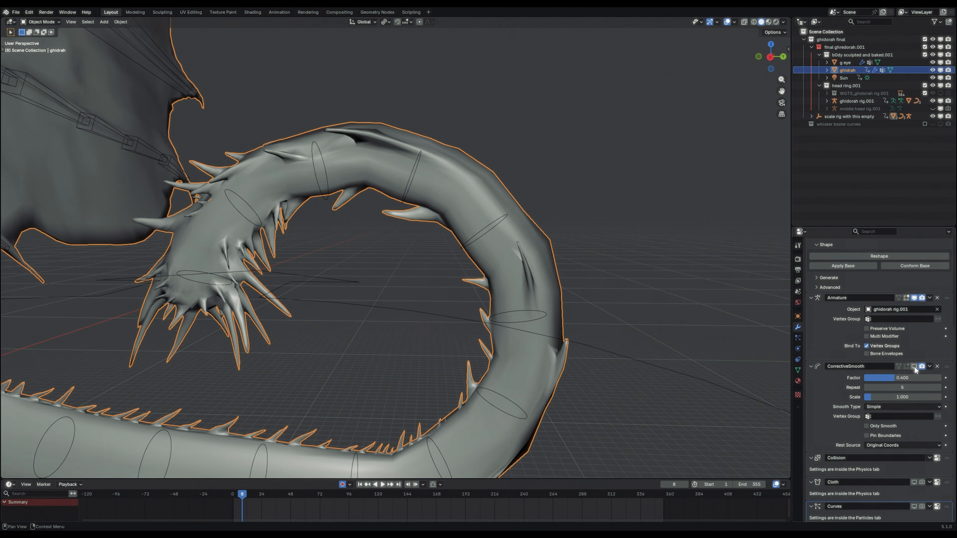
left_click(914, 367)
- Turn off the Corrective Smooth modifier's viewport display on the body mesh after viewing the body and curled tail
scroll(251, 320, "down", 5)
middle_click_drag(244, 301, 500, 320, "shift")
middle_click_drag(264, 263, 432, 278)
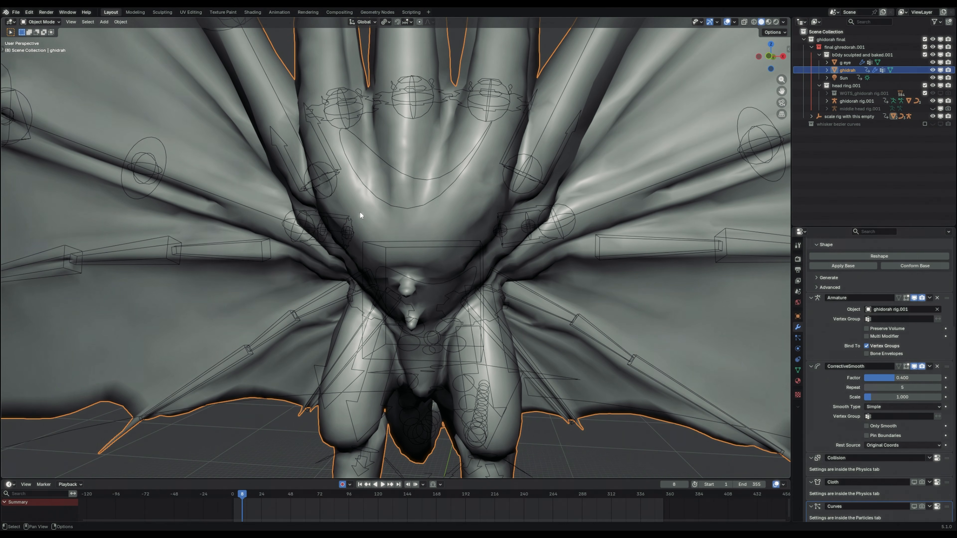
scroll(425, 196, "down", 5)
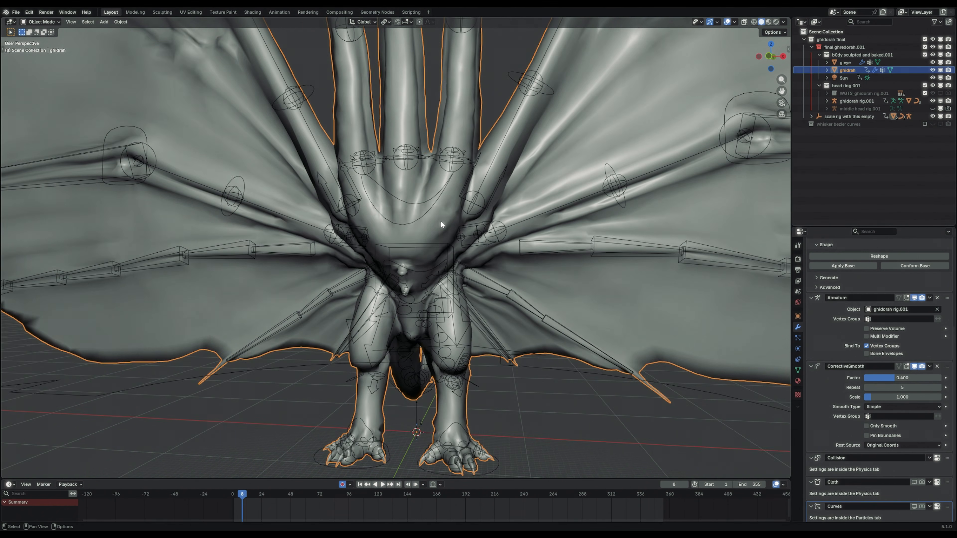
middle_click_drag(440, 221, 426, 333, "shift")
middle_click_drag(548, 264, 418, 275)
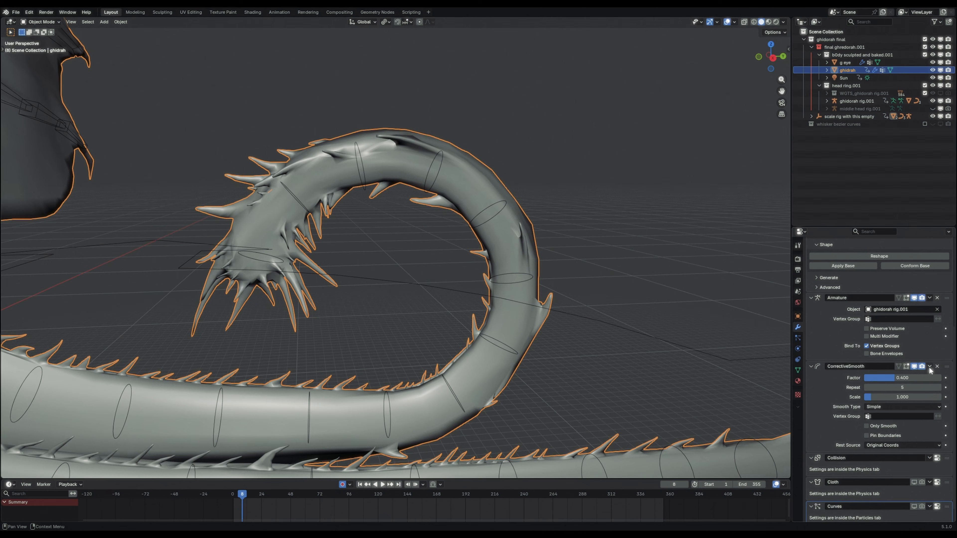
left_click(914, 366)
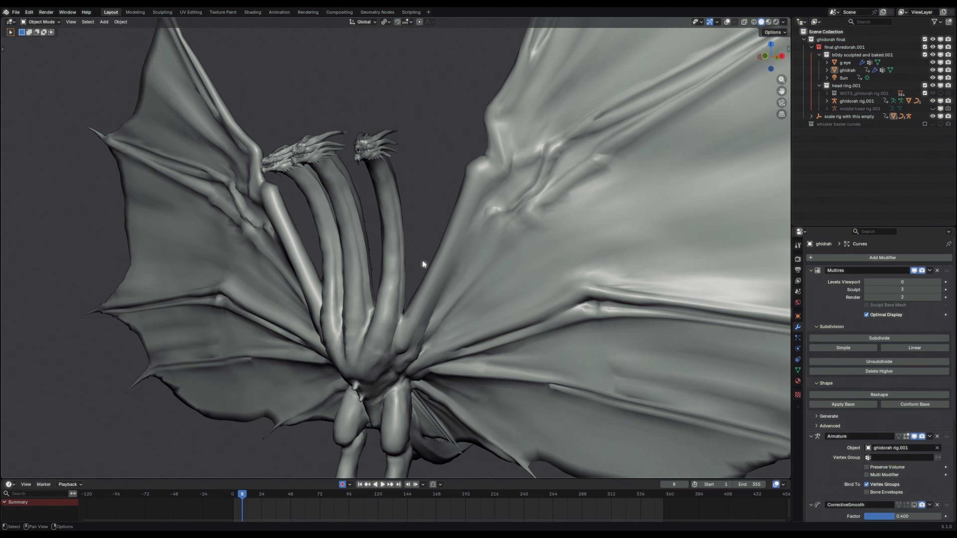
- Open the particle settings of the ghidrah mesh with its whiskers hair system
scroll(423, 263, "down", 3)
middle_click_drag(408, 276, 420, 276)
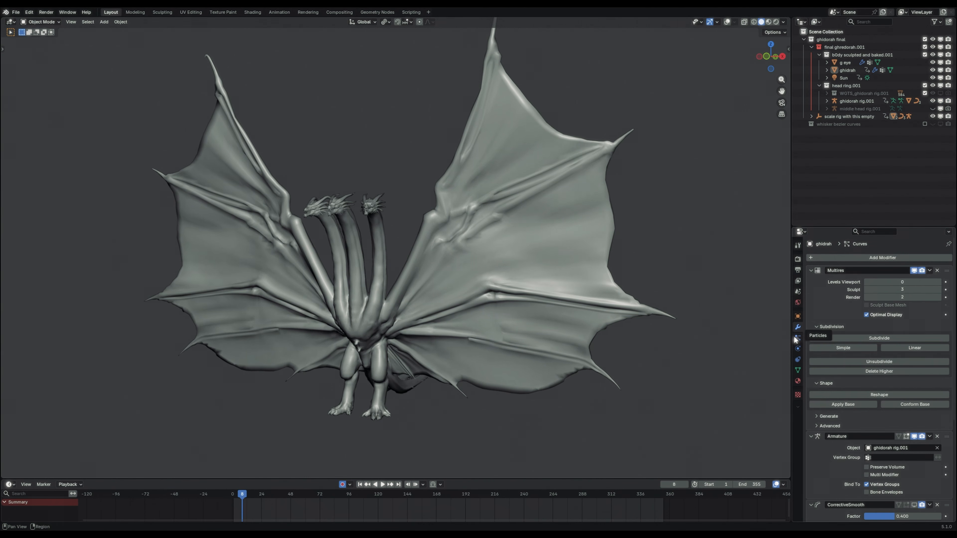
scroll(440, 214, "up", 4)
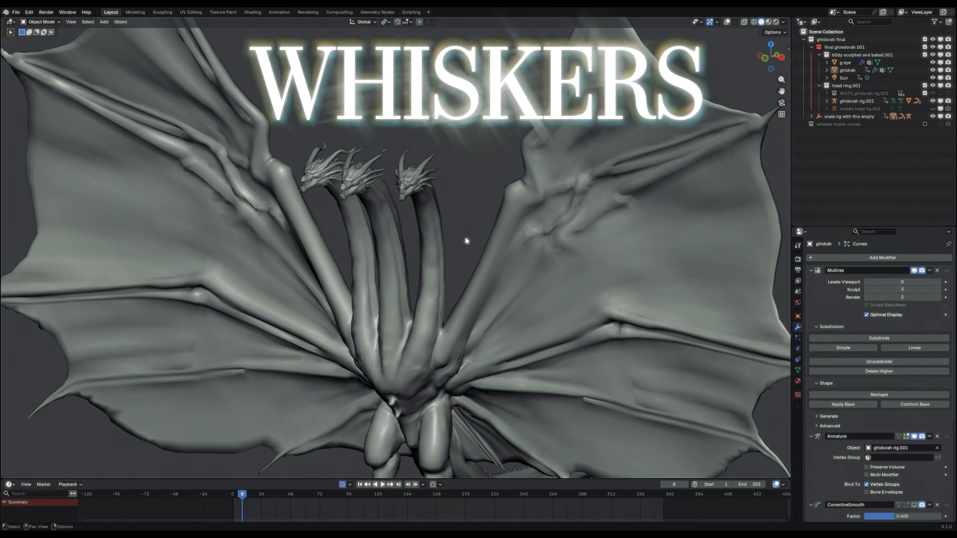
left_click(798, 337)
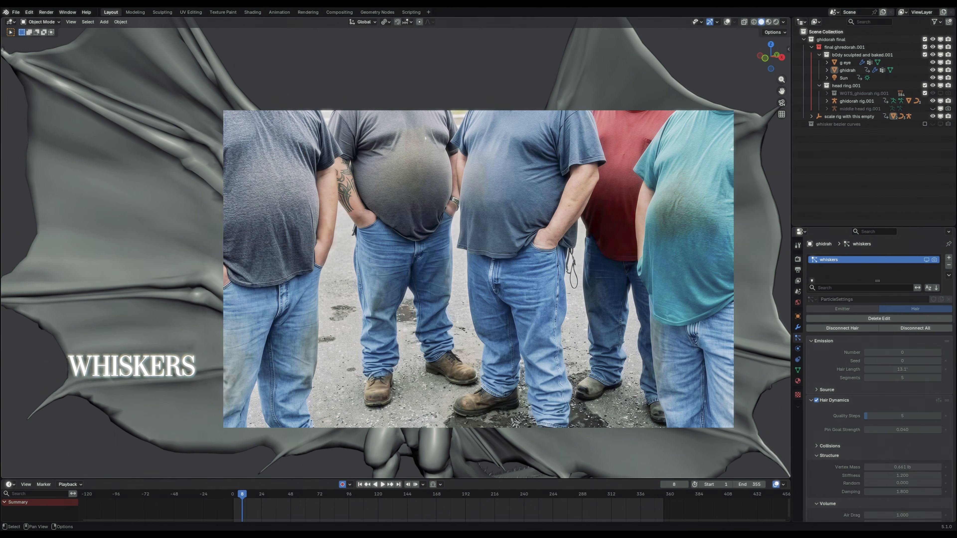
middle_click_drag(478, 269, 477, 308, "shift")
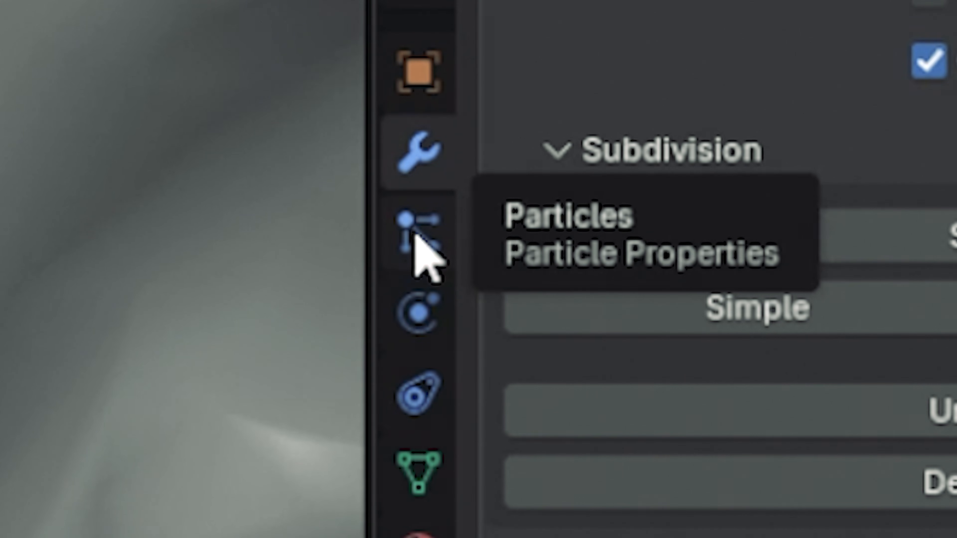
left_click(797, 339)
- Hide the viewport overlays and turn on the whiskers particle system's viewport display
left_click(727, 23)
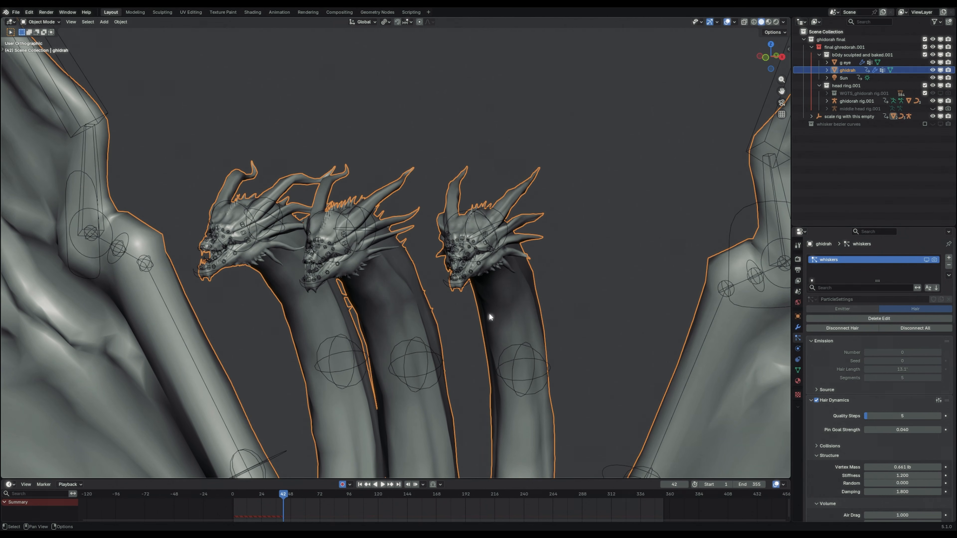
left_click(726, 21)
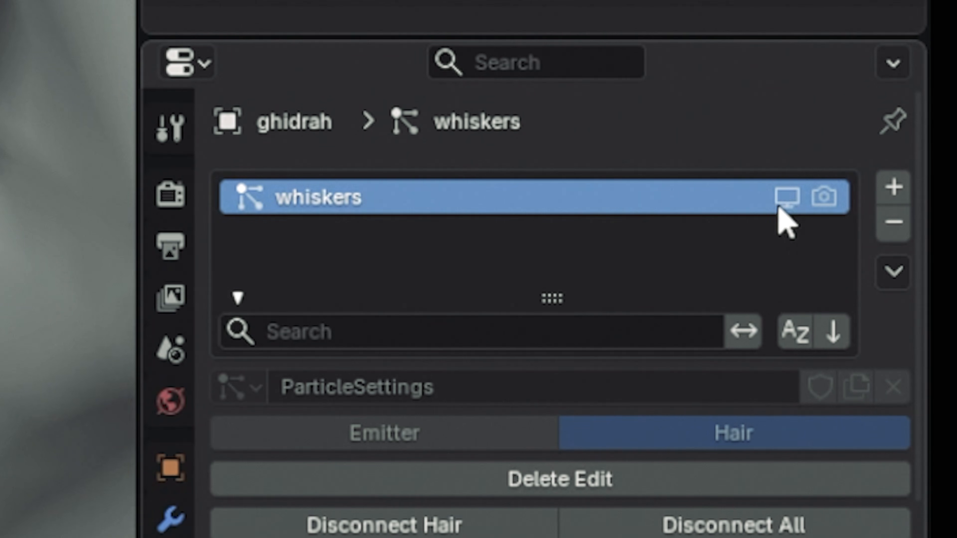
middle_click_drag(448, 265, 517, 261)
scroll(517, 261, "down", 2)
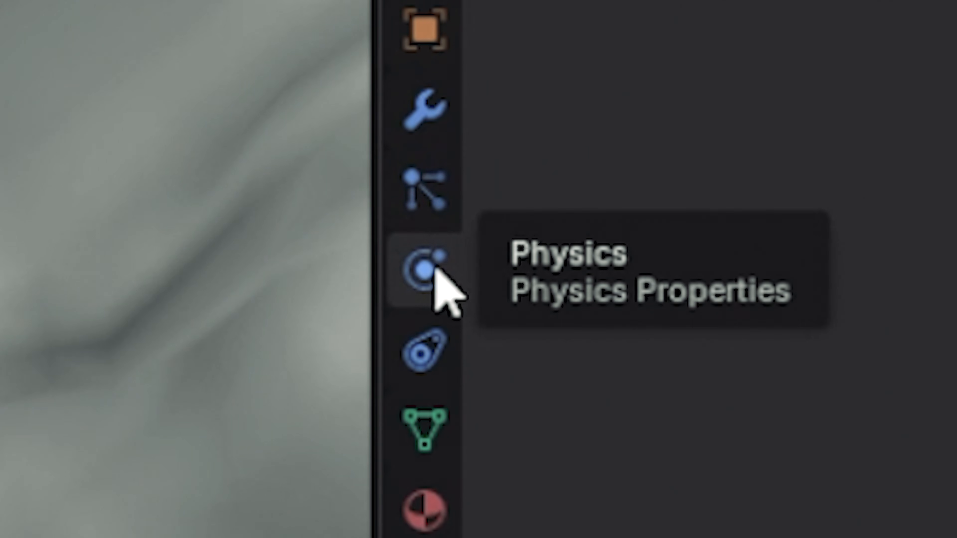
- Bake the whiskers' hair dynamics cache for frames 1 to 355
left_click(798, 349)
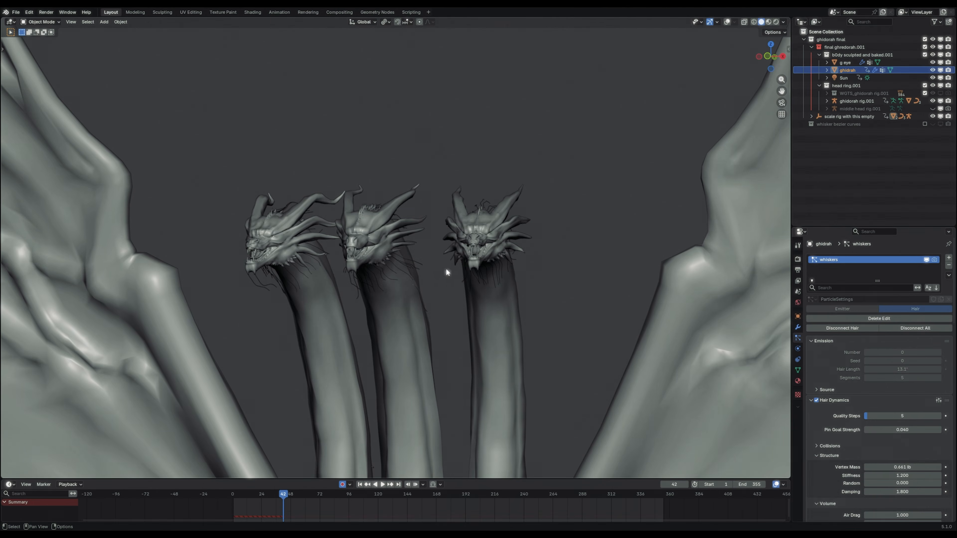
middle_click_drag(445, 268, 576, 277)
scroll(878, 337, "down", 15)
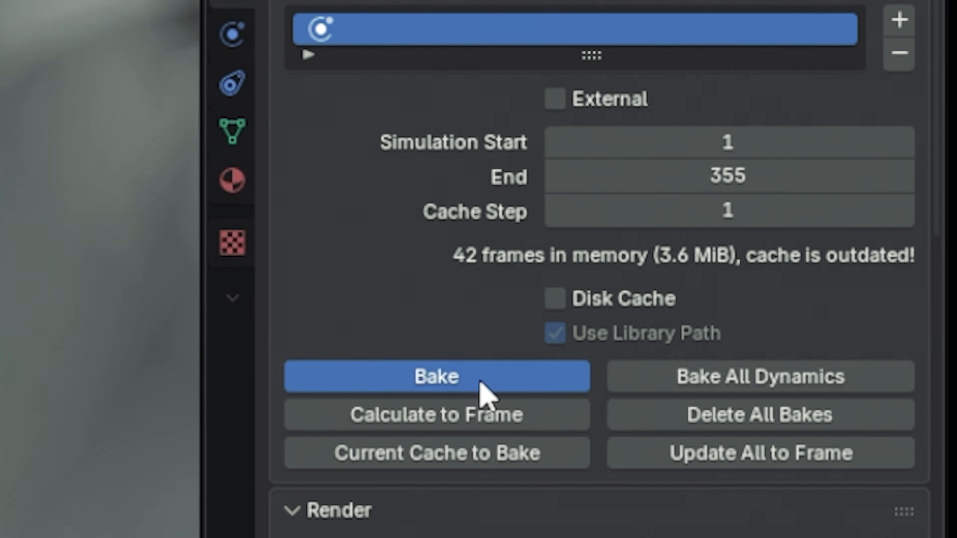
left_click(485, 394)
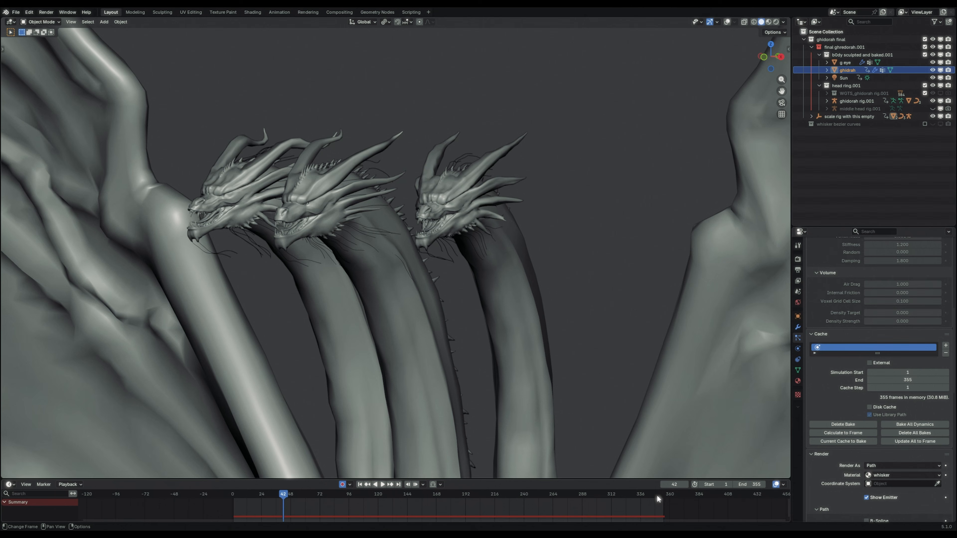
- Play back the baked whiskers simulation and turn off the whiskers particle system's viewport display
left_click(254, 497)
key("space")
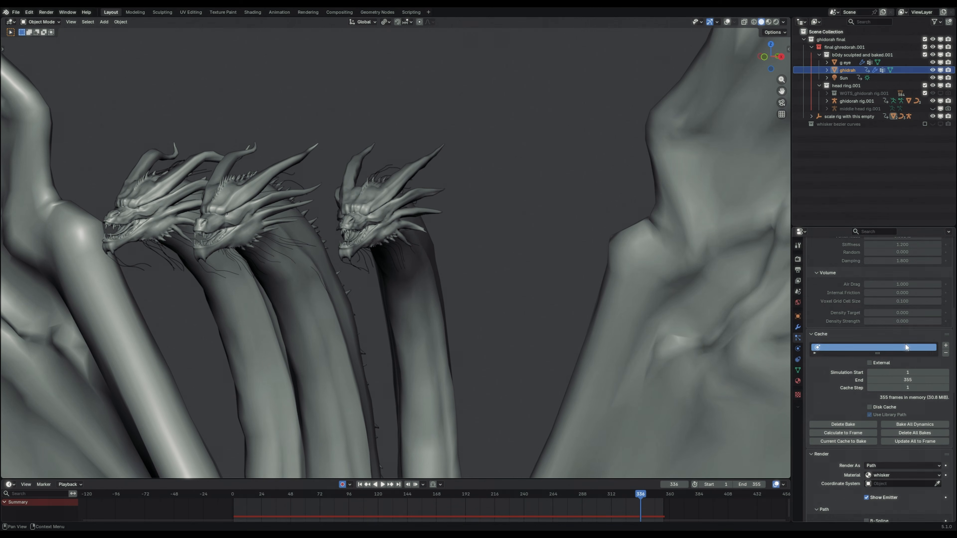
scroll(918, 315, "up", 10)
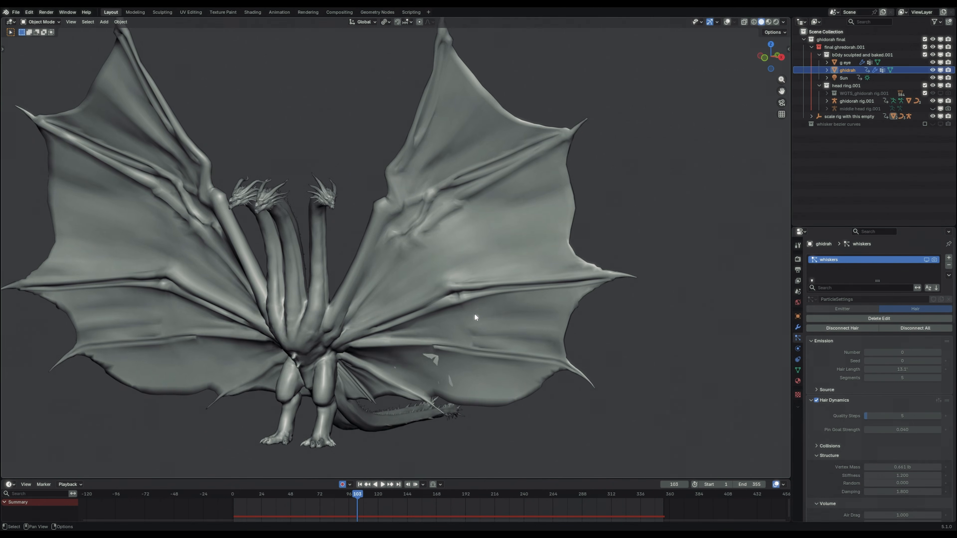
- Open the ghidrah mesh's Cloth physics and Cache settings and scrub the timeline to check the wing cloth
middle_click_drag(474, 313, 456, 291)
left_click(796, 349)
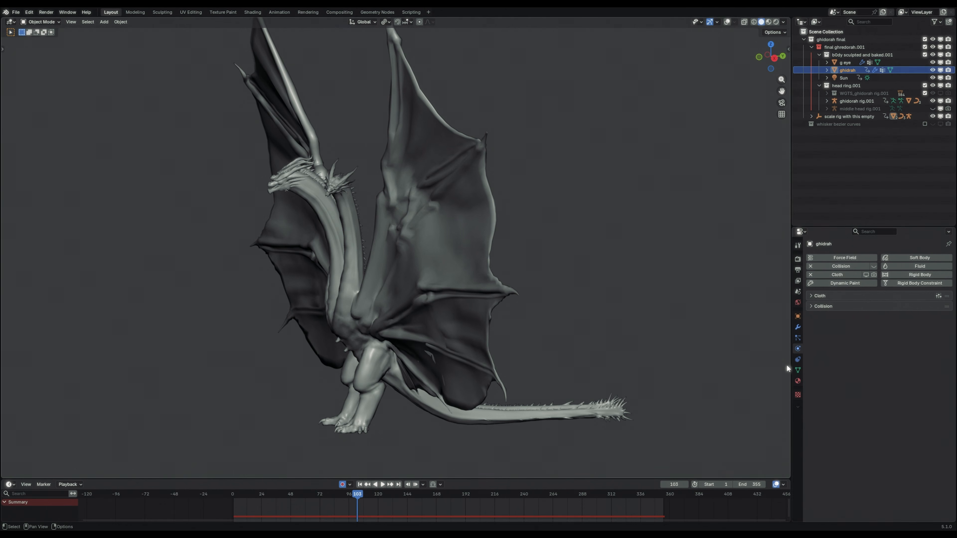
left_click(811, 295)
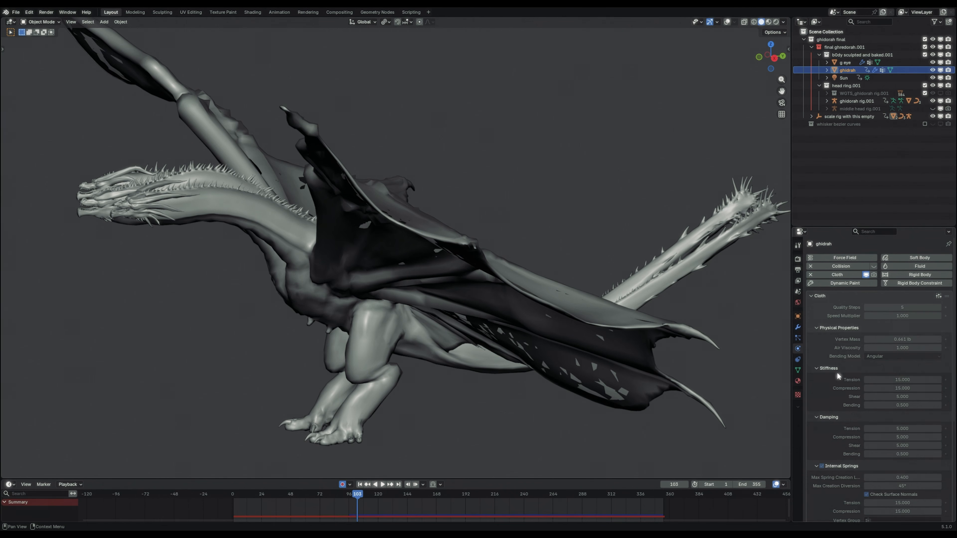
scroll(852, 344, "down", 8)
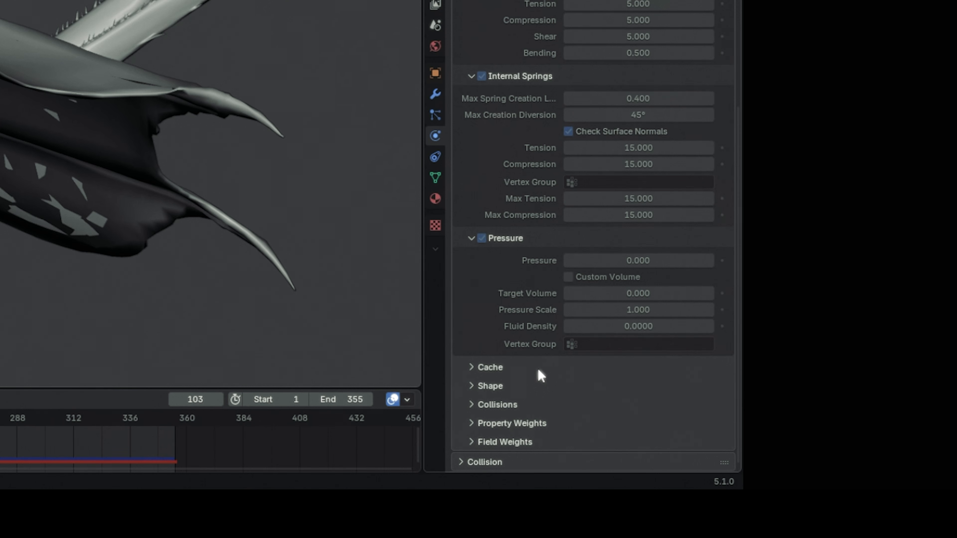
left_click(489, 367)
scroll(528, 339, "down", 5)
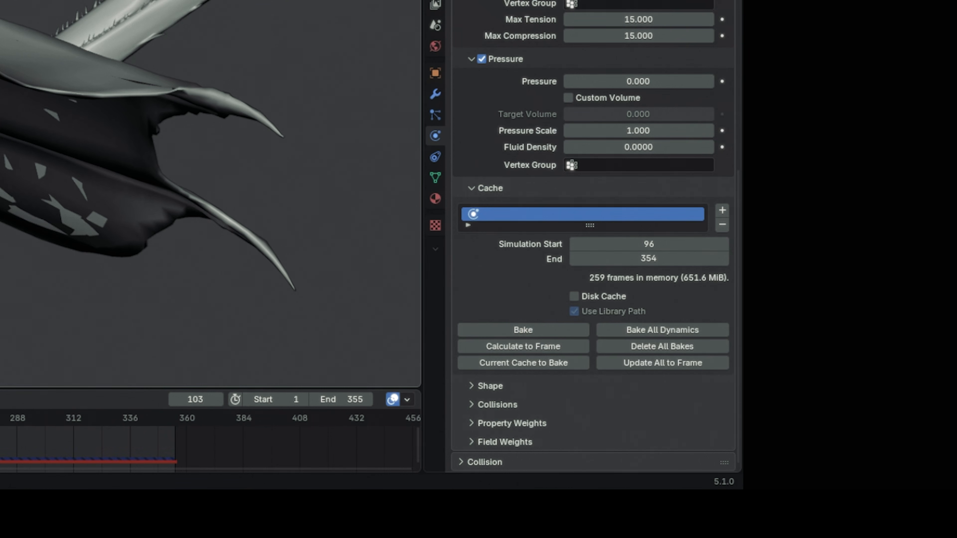
left_click_drag(356, 493, 579, 497)
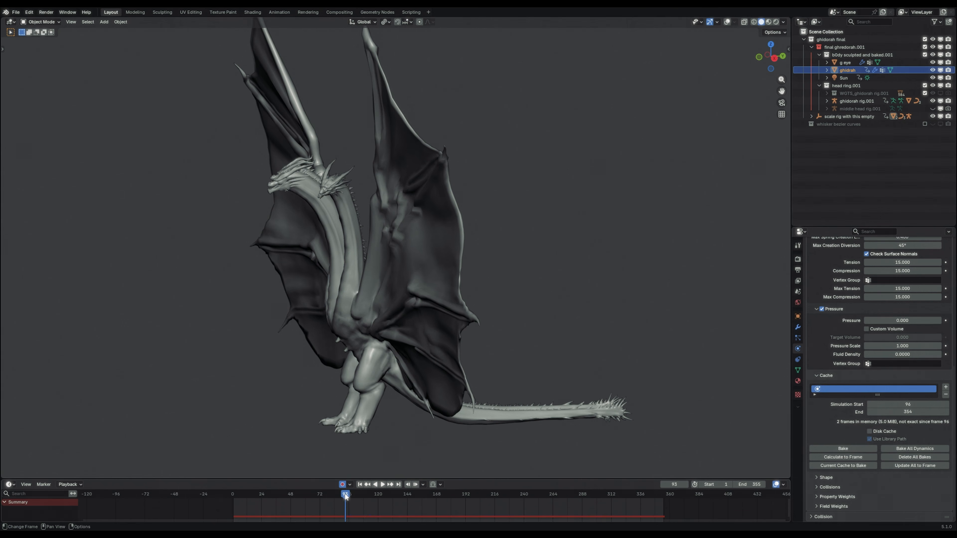
- Show the cloth simulation in the viewport and bake it with simulation start 1 and end 354
scroll(863, 282, "up", 10)
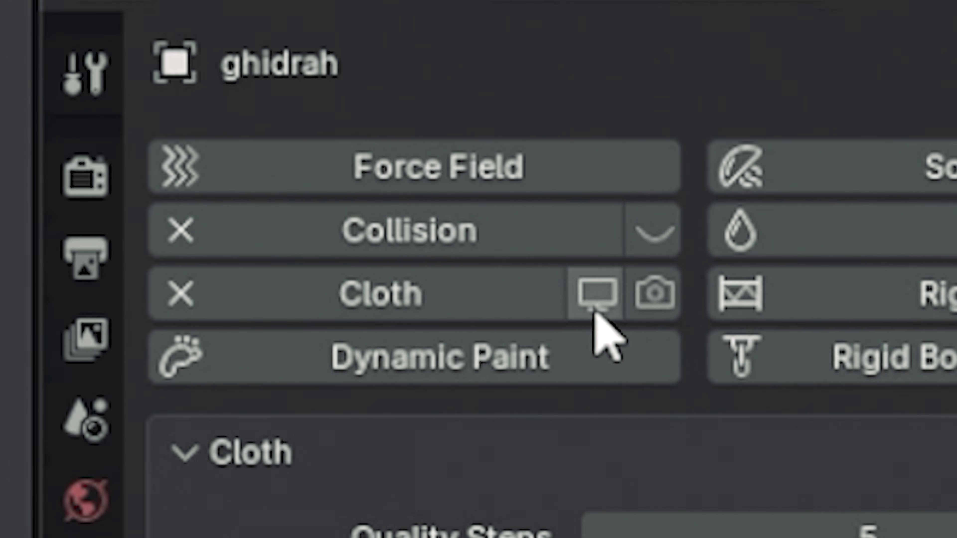
left_click(591, 307)
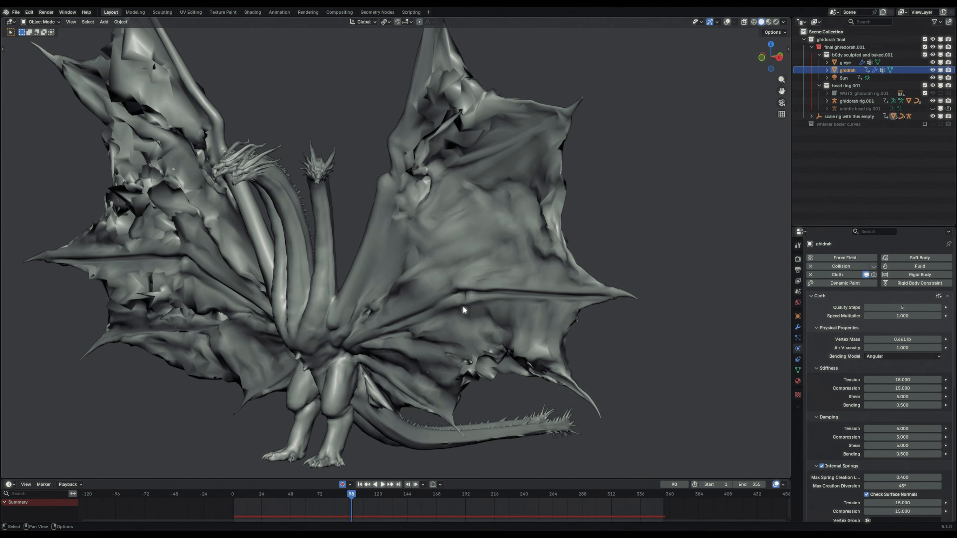
scroll(900, 346, "down", 10)
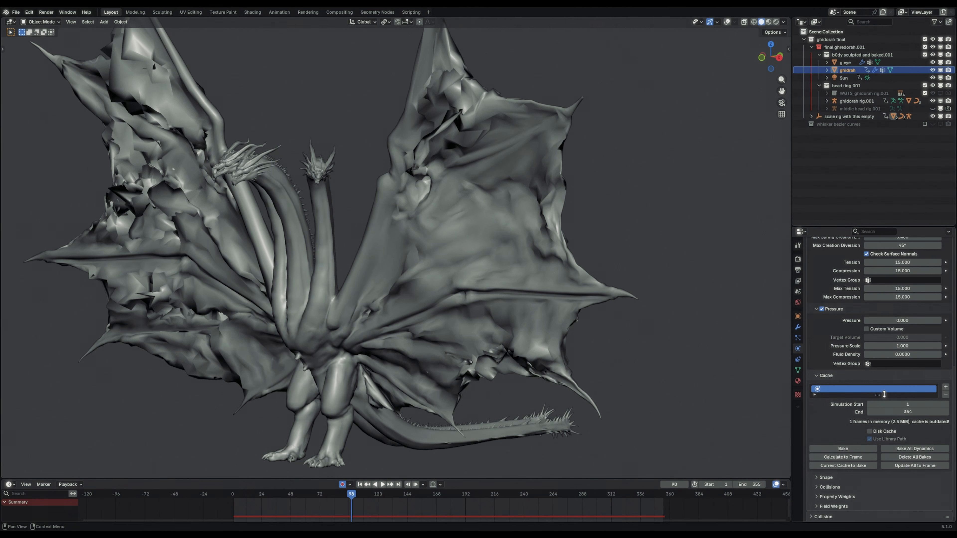
left_click(843, 449)
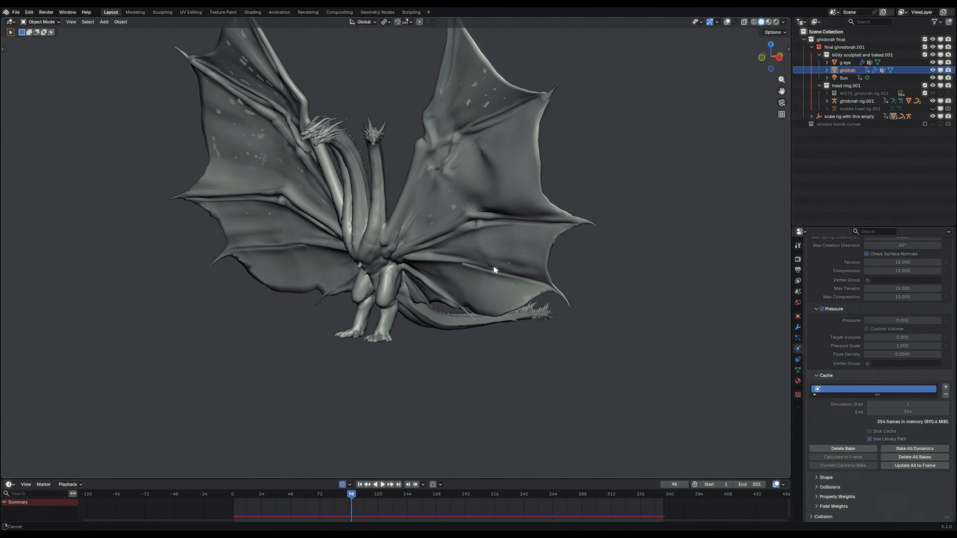
- Play the animation and inspect the baked wing cloth from the front and the side
middle_click_drag(493, 265, 497, 315, "shift")
scroll(496, 315, "up", 2)
key("shift+Left")
key("space")
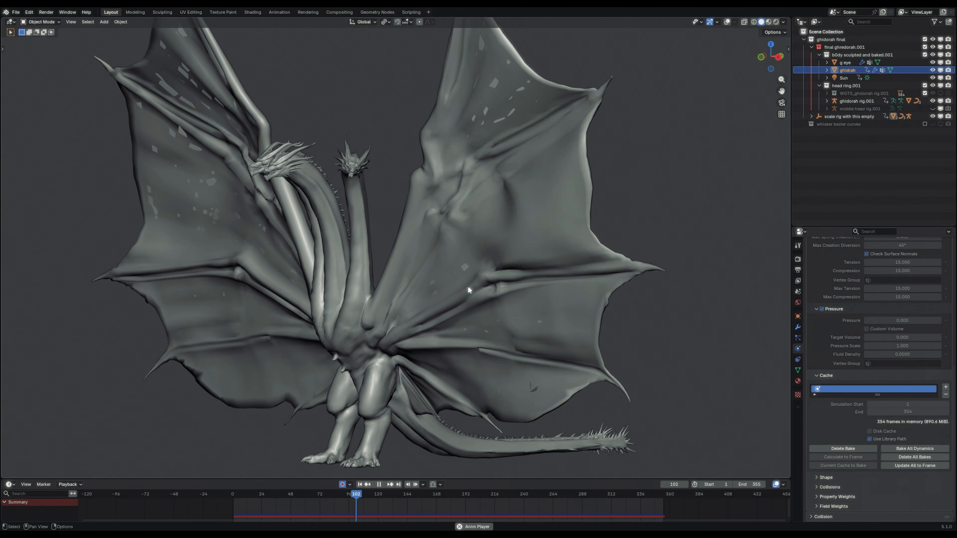
middle_click_drag(468, 286, 486, 281)
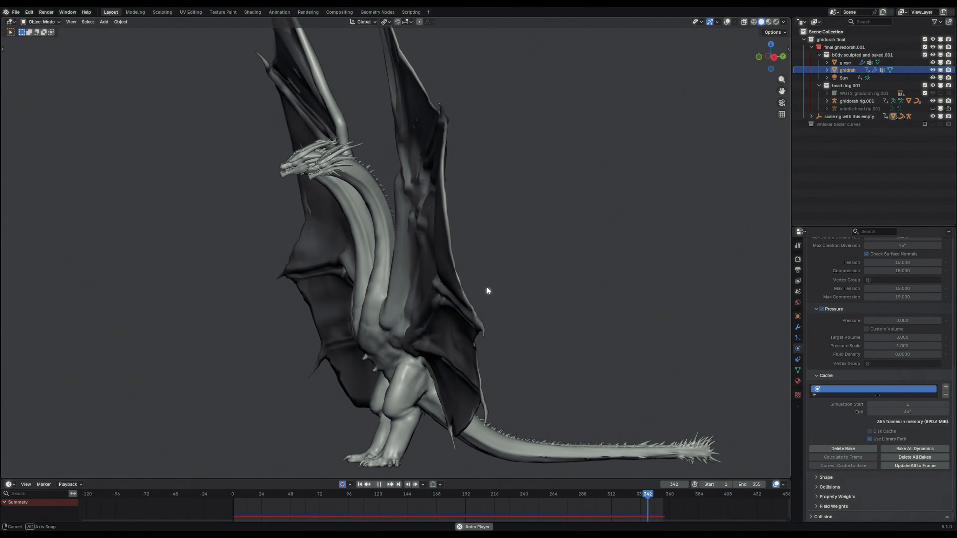
middle_click_drag(486, 286, 507, 283)
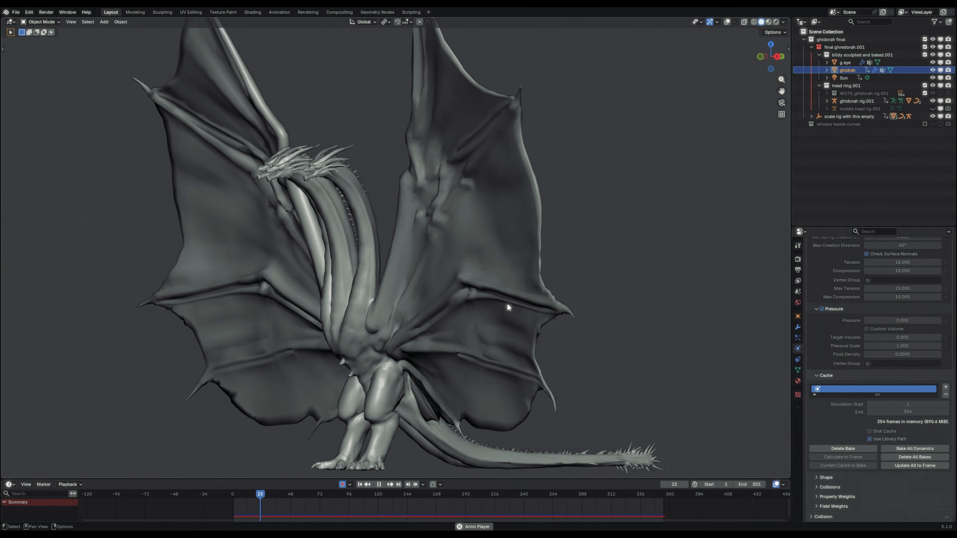
key("space")
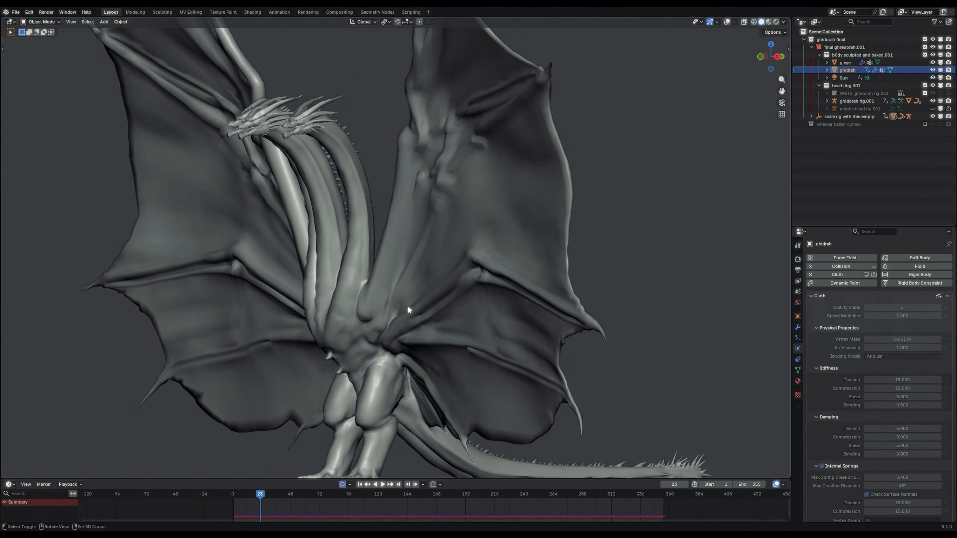
- Turn the cloth's viewport display back on and inspect the wing membrane at frame 145
middle_click_drag(407, 306, 428, 308)
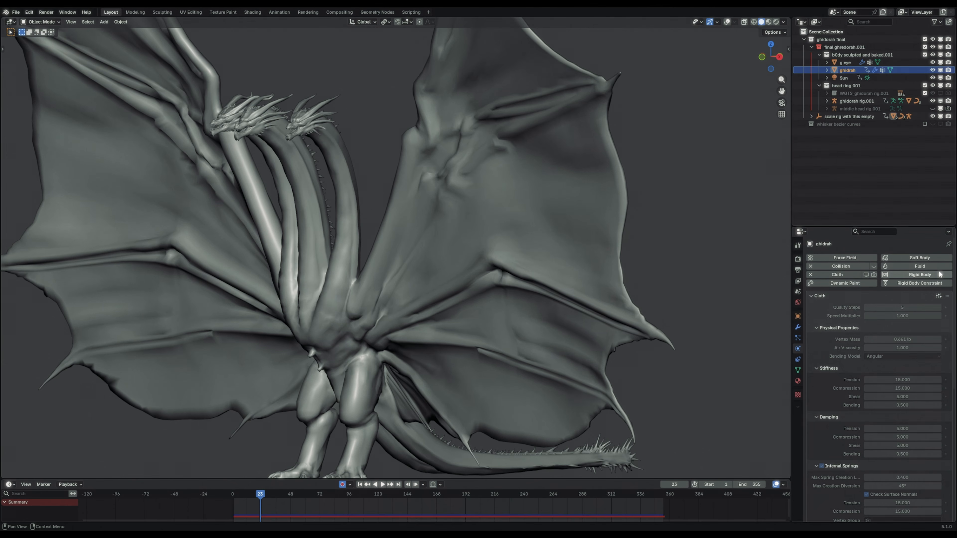
left_click(865, 274)
left_click_drag(322, 504, 409, 498)
scroll(507, 321, "up", 6)
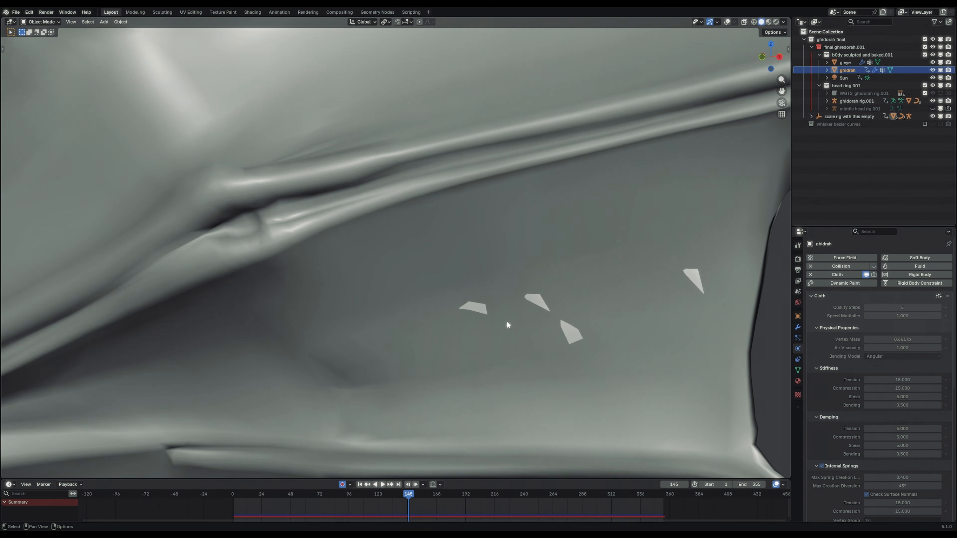
- Examine the lower wing membrane near the tail for clipping polygons at frame 109
scroll(470, 293, "down", 4)
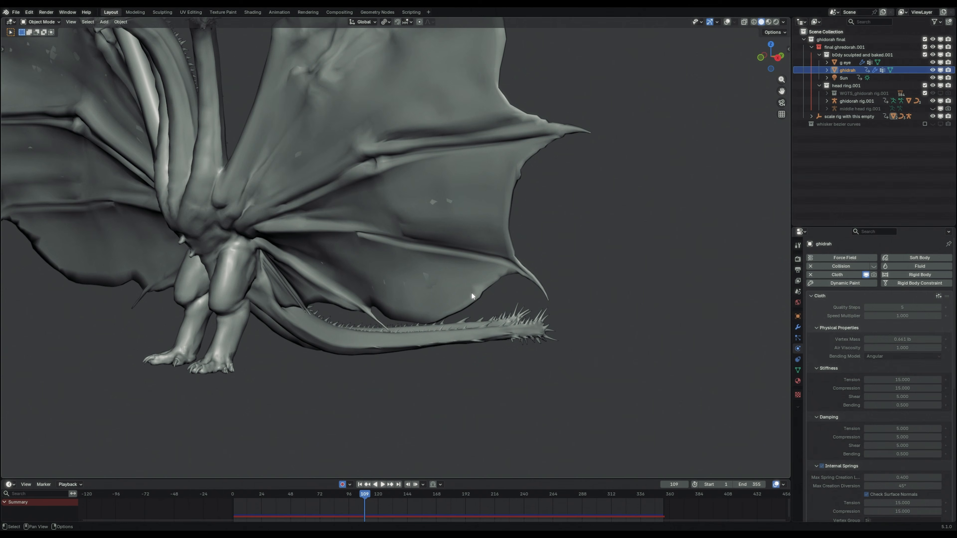
scroll(498, 332, "up", 3)
middle_click_drag(471, 292, 483, 339, "shift")
scroll(513, 317, "down", 3)
scroll(484, 339, "up", 3)
middle_click_drag(529, 392, 456, 319, "shift")
scroll(491, 340, "up", 1)
scroll(458, 321, "up", 2)
scroll(450, 312, "down", 1)
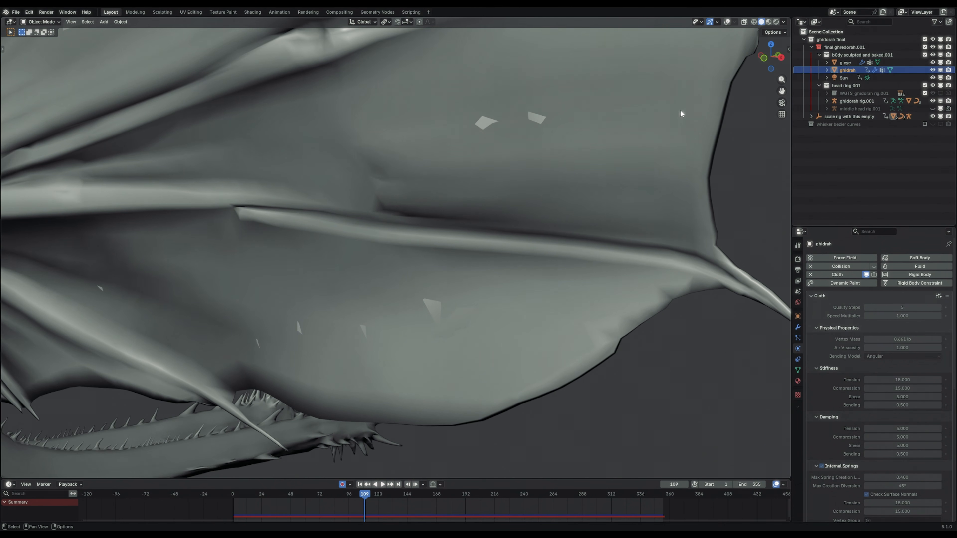
- Preview the wing membrane with its materials and return to solid shading
left_click(768, 22)
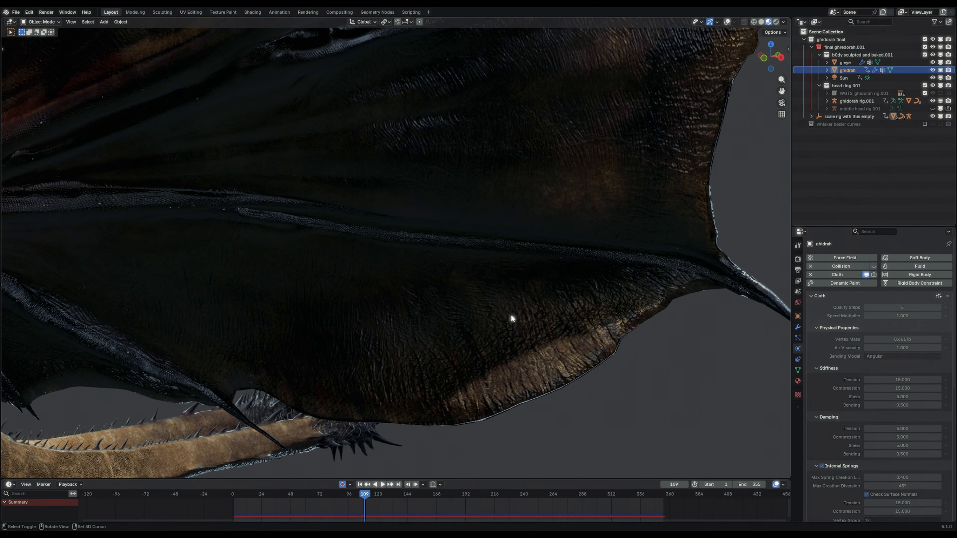
mouse_move(511, 318)
middle_mouse_down()
mouse_move(474, 255)
mouse_move(464, 363)
mouse_move(389, 363)
mouse_move(455, 349)
mouse_move(504, 356)
mouse_move(363, 228)
mouse_move(410, 318)
mouse_move(468, 324)
mouse_move(534, 354)
mouse_move(408, 264)
mouse_move(442, 226)
mouse_move(464, 280)
mouse_move(500, 284)
mouse_move(484, 262)
middle_mouse_up()
left_click(761, 22)
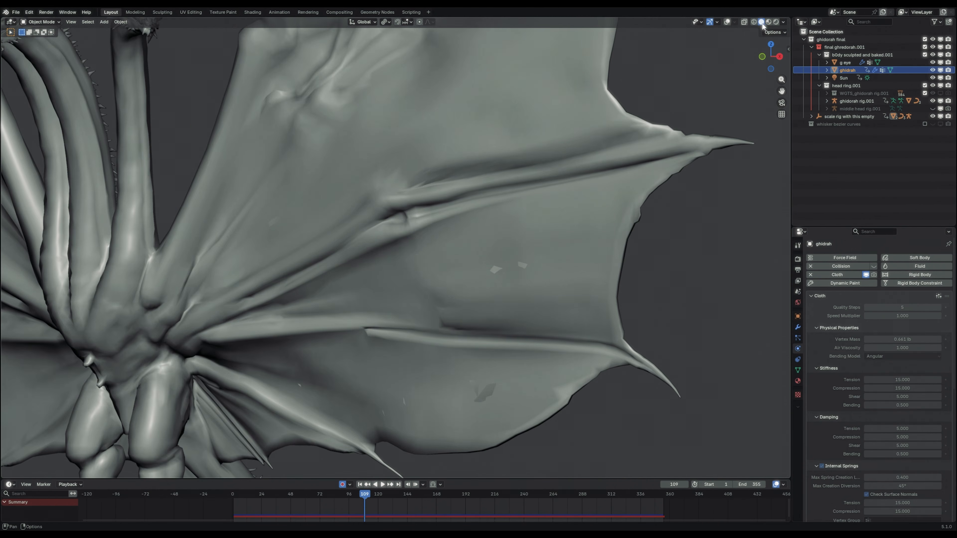
- Preview the wing membrane with its materials and examine the lower wing near the tail
scroll(496, 310, "up", 2)
middle_click_drag(497, 310, 421, 331, "shift")
left_click(768, 22)
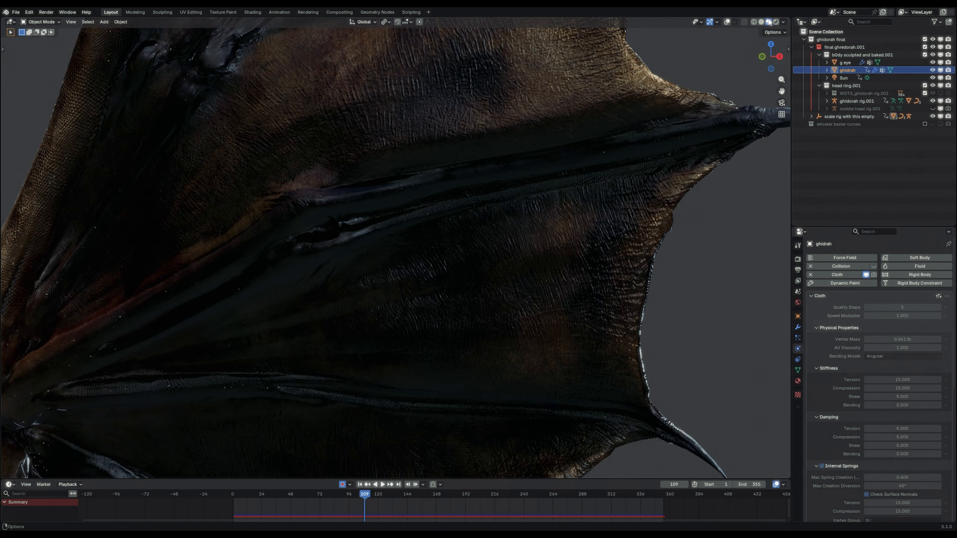
mouse_move(524, 219)
middle_mouse_down()
mouse_move(468, 264)
mouse_move(401, 280)
mouse_move(394, 325)
mouse_move(433, 307)
mouse_move(548, 330)
mouse_move(485, 203)
mouse_move(455, 245)
middle_mouse_up()
scroll(456, 245, "down", 3)
scroll(515, 289, "up", 4)
middle_click_drag(515, 289, 373, 239, "shift")
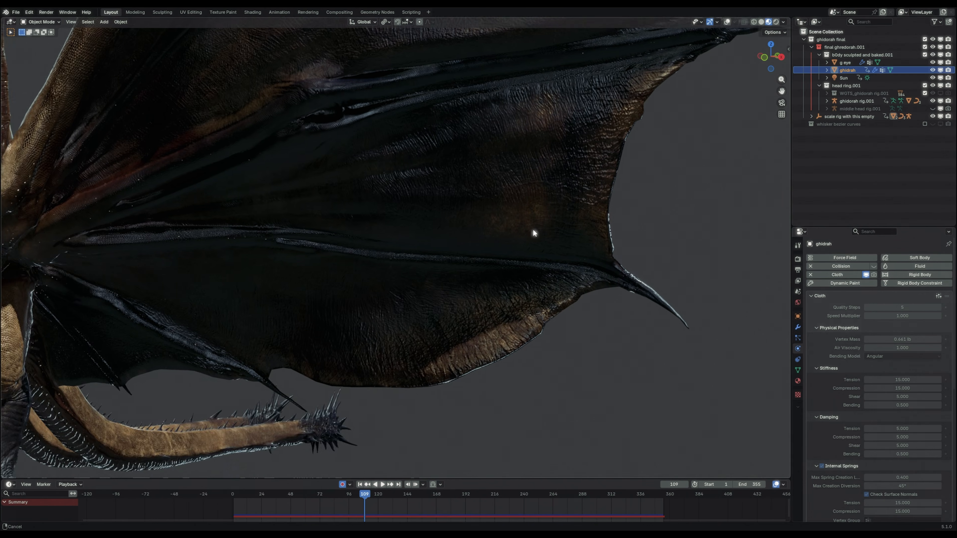
- Examine the clipping polygons on the lower wing membrane in rendered shading, from the front and the back
scroll(534, 231, "up", 5)
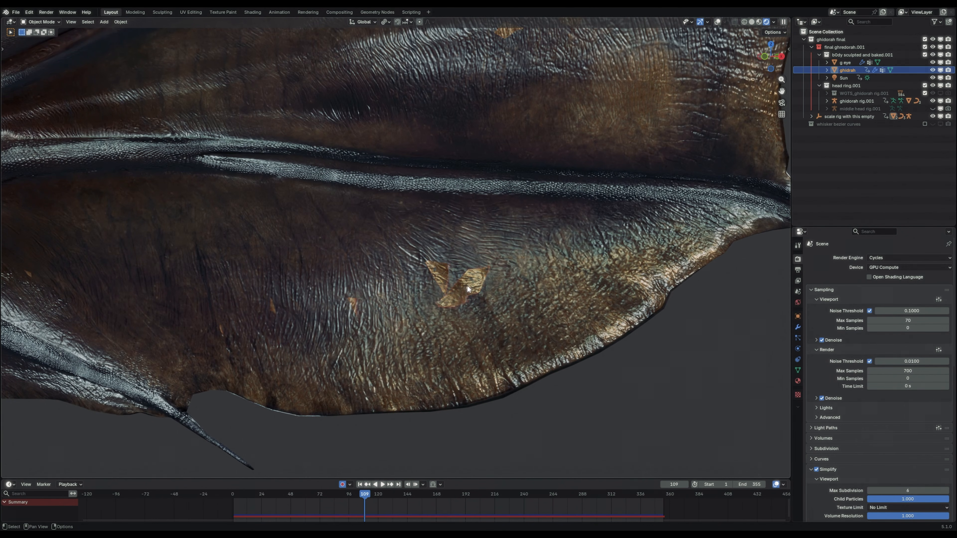
scroll(467, 285, "down", 1)
middle_click_drag(521, 124, 524, 185, "shift")
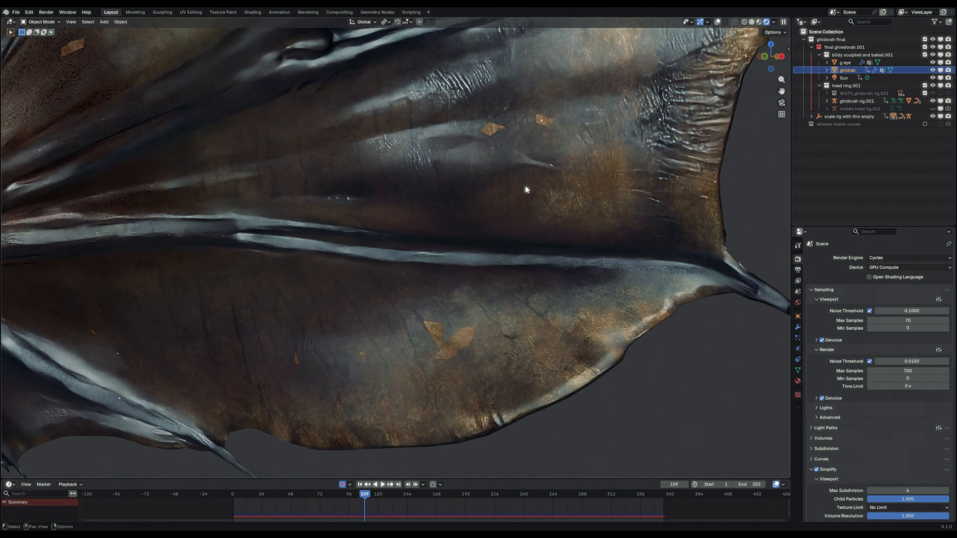
scroll(525, 188, "up", 1)
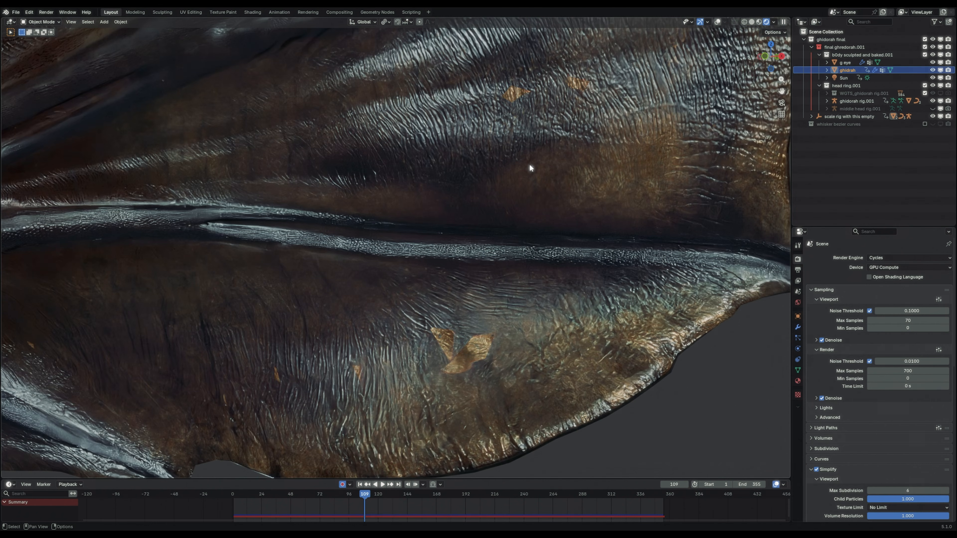
mouse_move(529, 167)
middle_mouse_down("shift")
mouse_move(550, 269)
mouse_move(482, 350)
mouse_move(352, 361)
mouse_move(409, 288)
mouse_move(525, 186)
middle_mouse_up("shift")
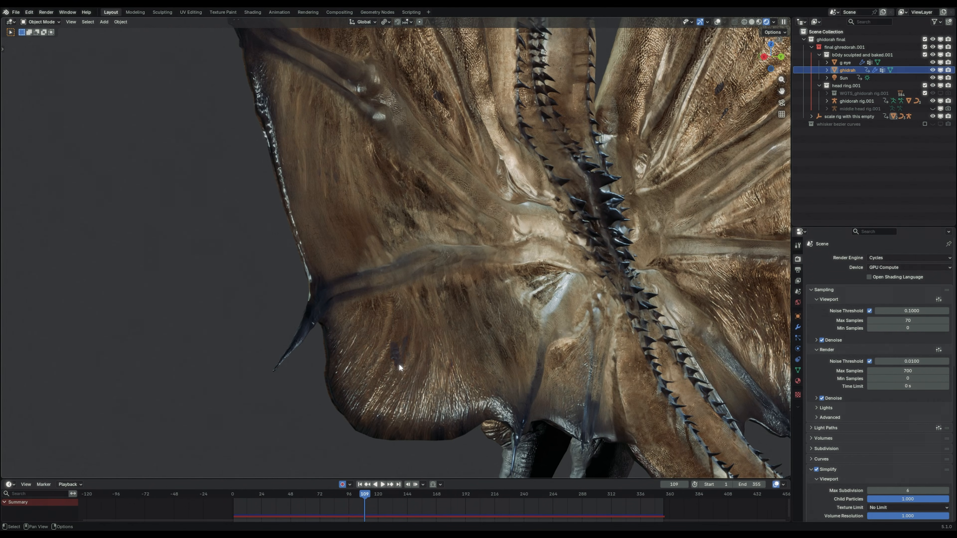
middle_click_drag(491, 305, 425, 355)
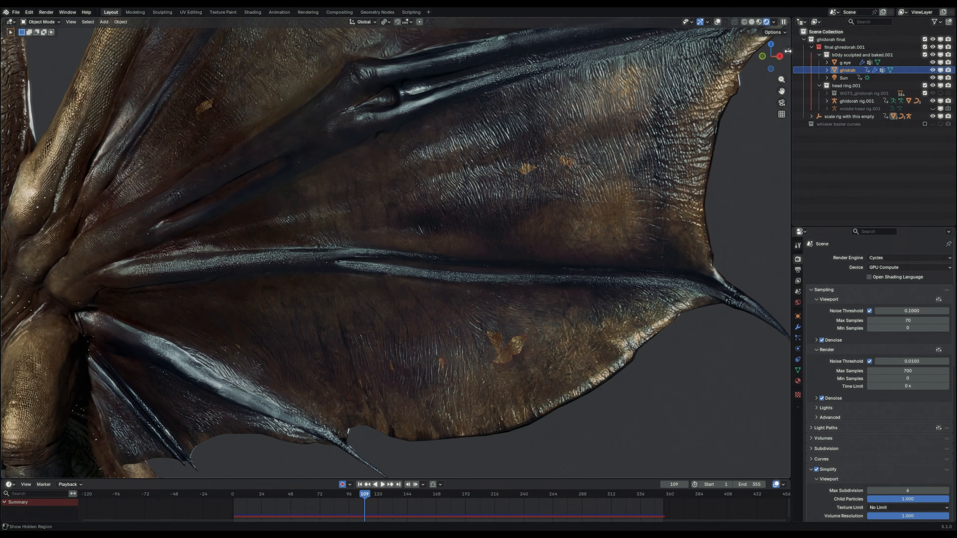
- Show the ghidrah mesh's custom properties and set Back Wing R hide to 1
key("n")
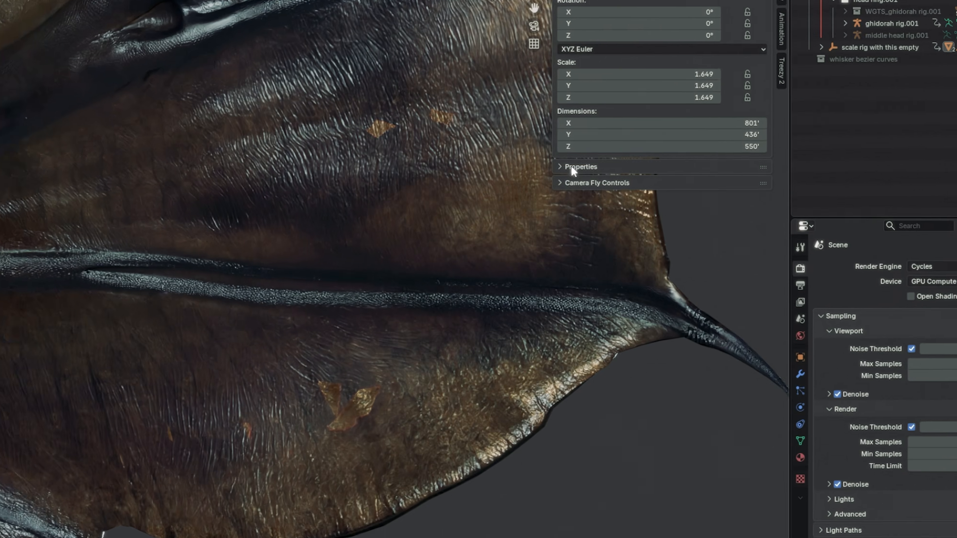
left_click(643, 194)
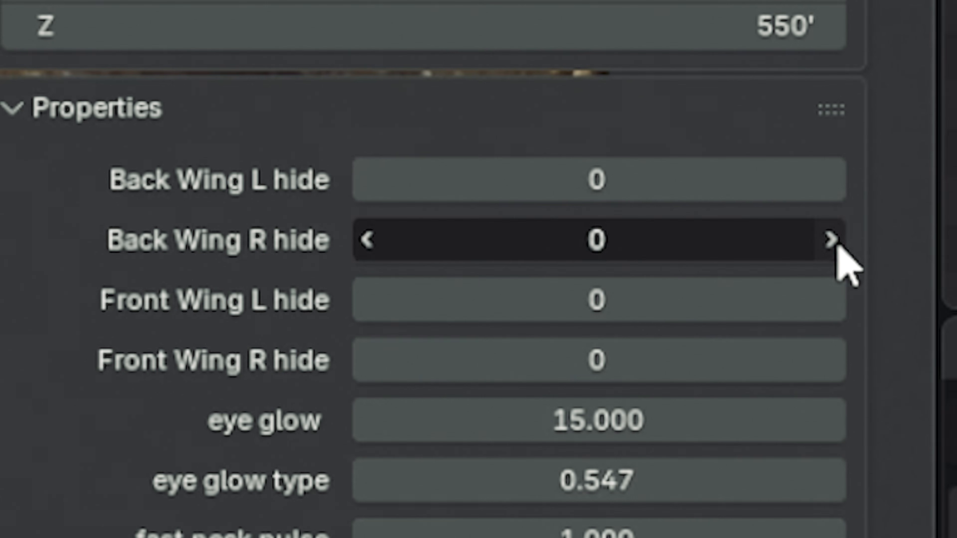
left_click(833, 241)
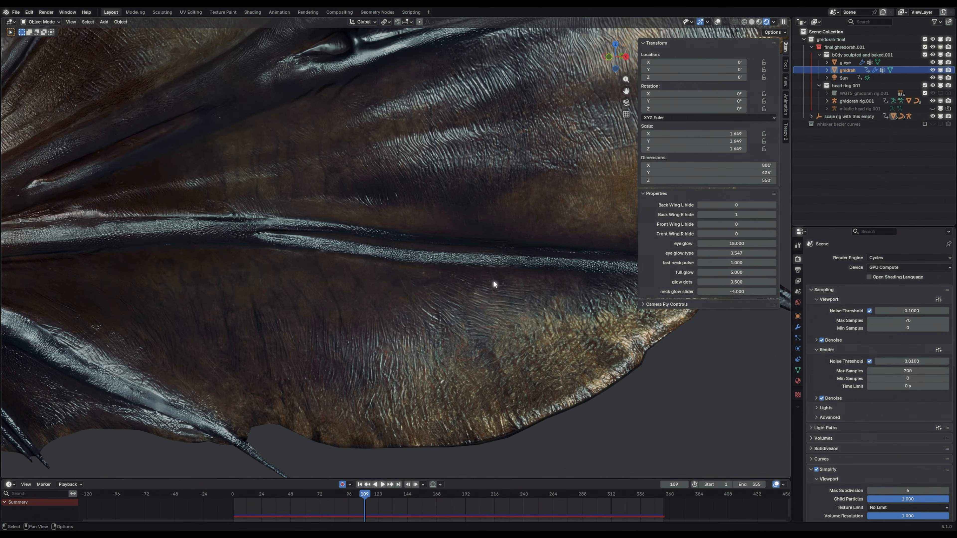
middle_click_drag(493, 285, 501, 330)
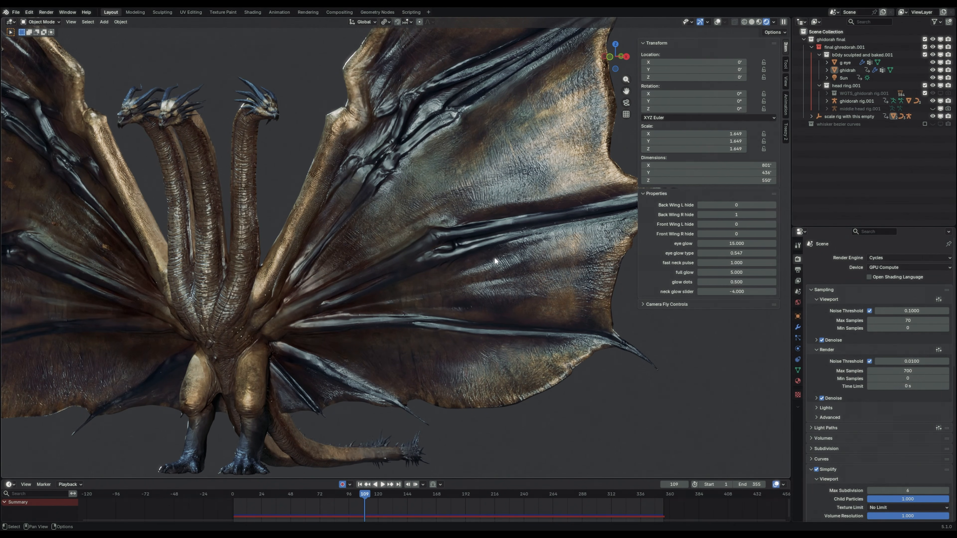
- Set Back Wing R hide back to 0 and try out the Front Wing R hide property
left_click(699, 215)
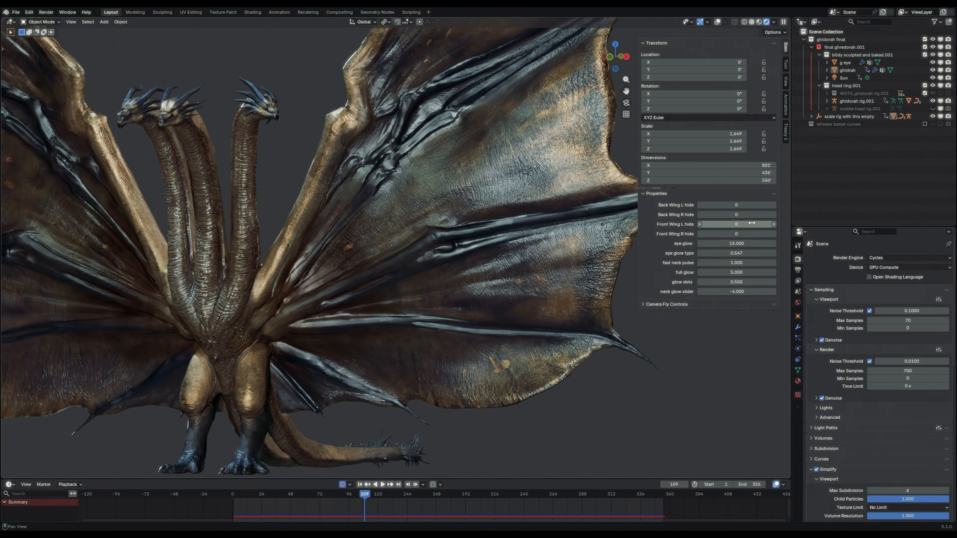
left_click(771, 234)
left_click_drag(744, 234, 737, 235)
- Lower the eye glow property to 0 with a close-up of one head's eye in view
middle_click_drag(408, 339, 428, 331)
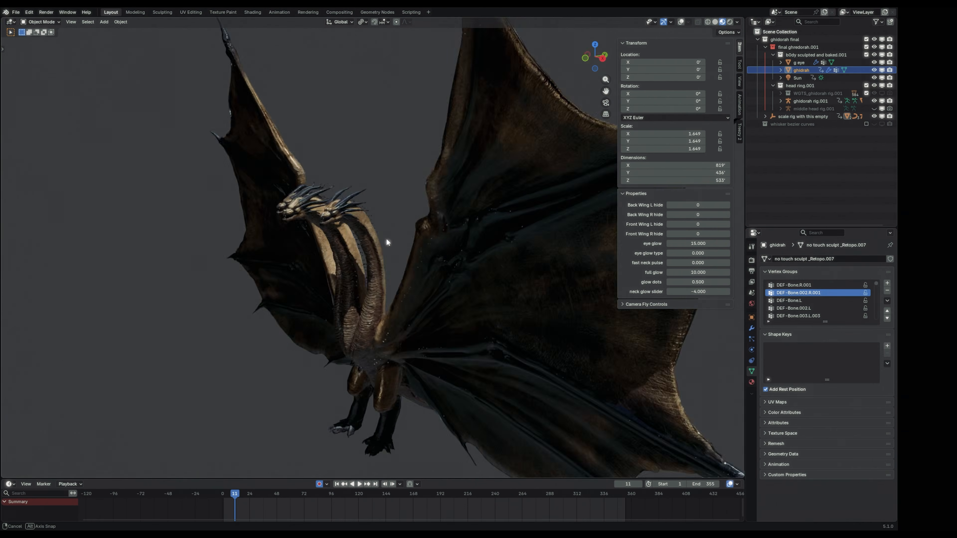
scroll(386, 238, "up", 5)
middle_click_drag(378, 240, 440, 238)
scroll(373, 233, "up", 5)
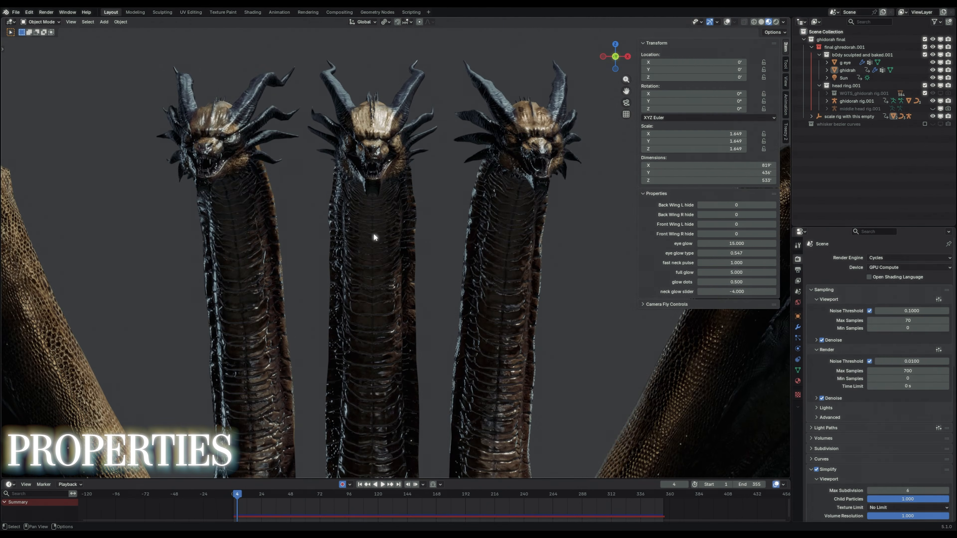
middle_click_drag(373, 234, 448, 402, "shift")
scroll(437, 366, "up", 3)
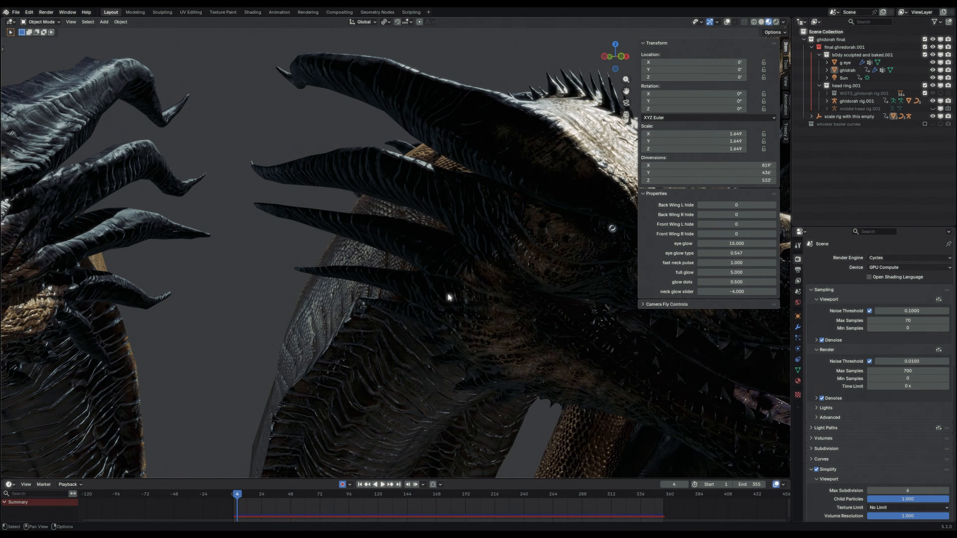
middle_click_drag(448, 293, 485, 282)
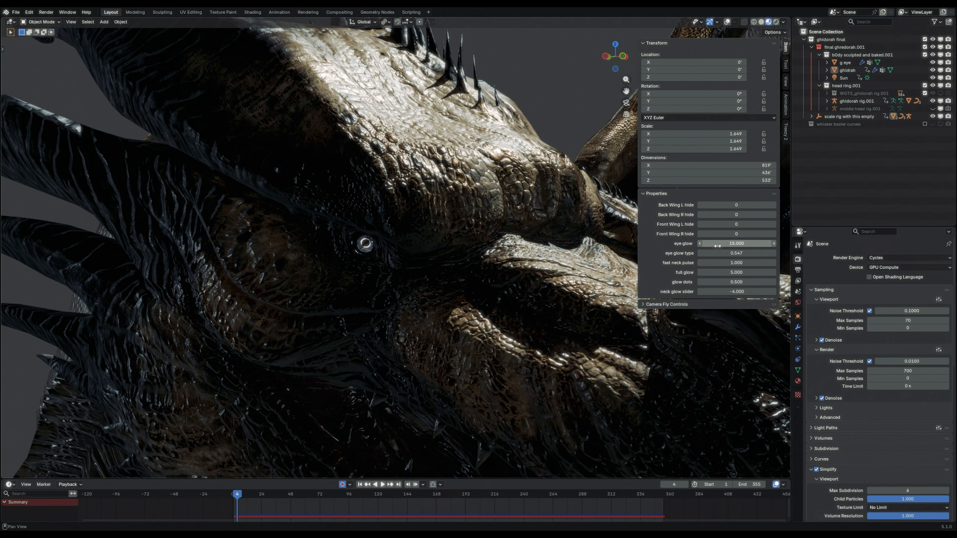
left_click_drag(727, 244, 727, 244)
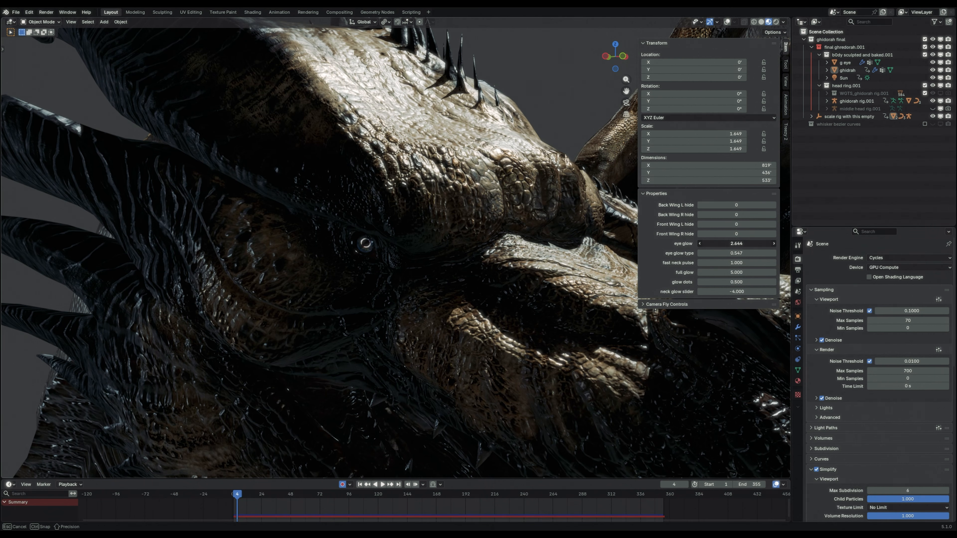
left_click_drag(727, 244, 740, 246)
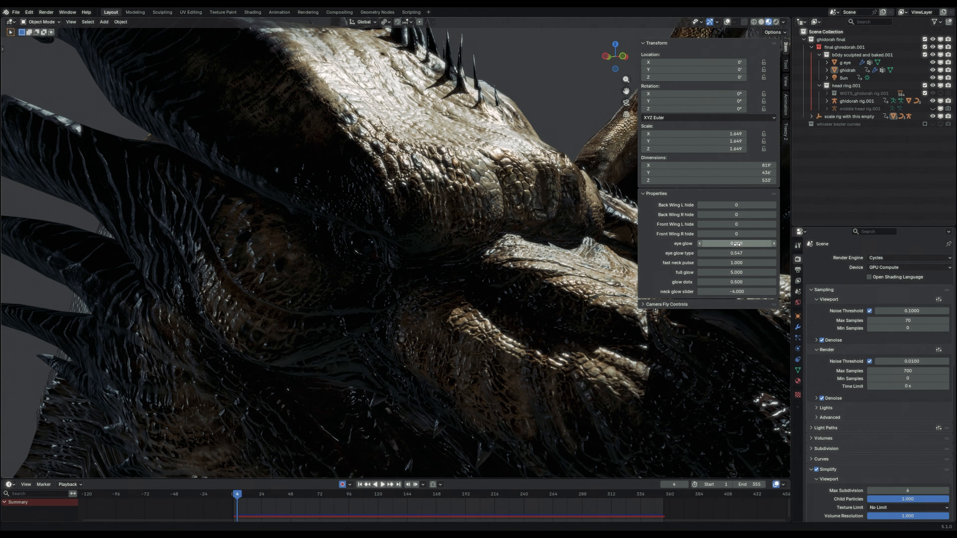
- Set the eye glow property to 15
left_click(737, 244)
type("15")
key("Return")
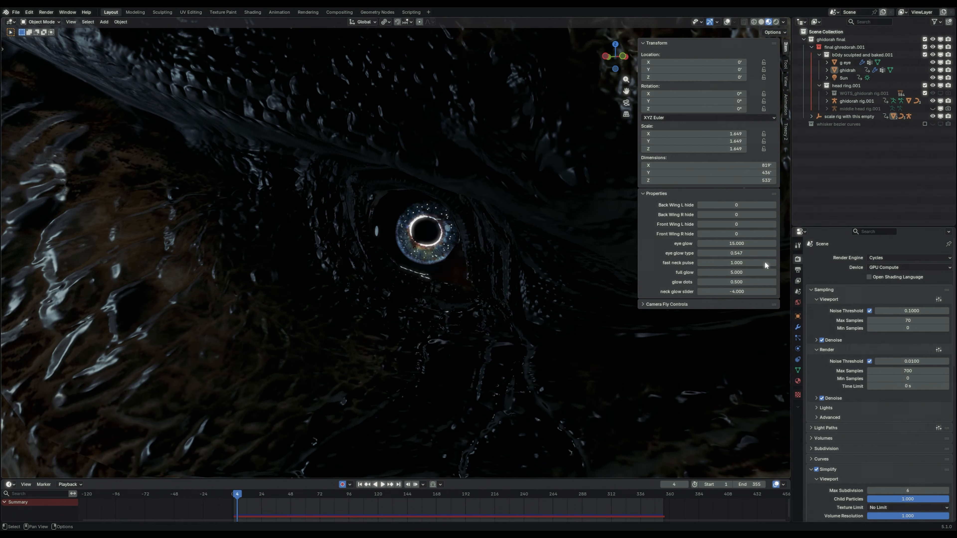
- Set the eye glow type to 0 and check the eyes up close and on all three heads
left_click(738, 253)
type("0")
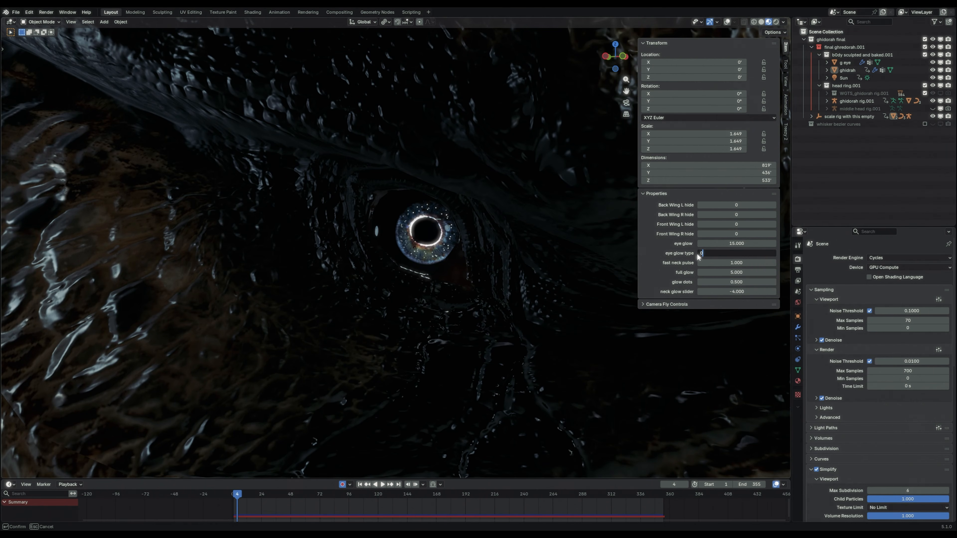
key("Return")
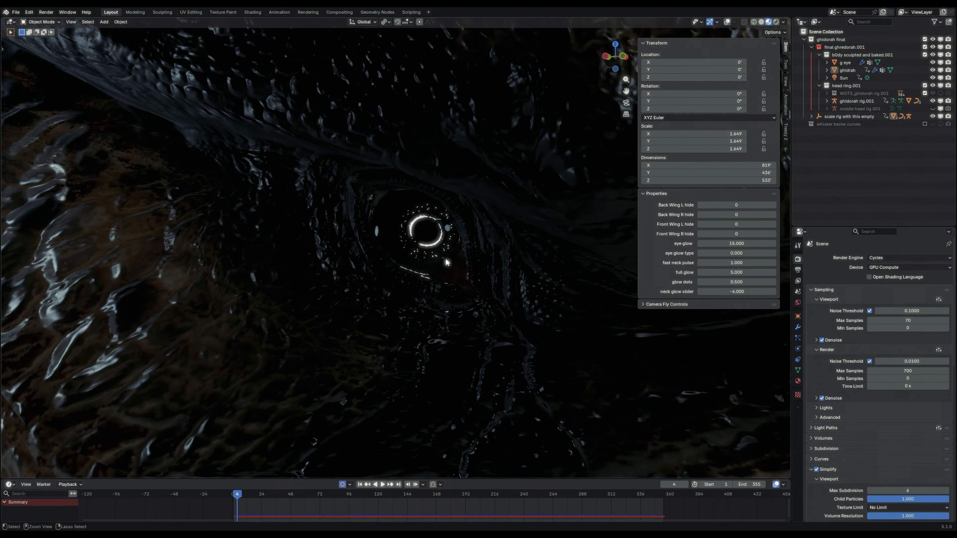
middle_click_drag(446, 260, 453, 261)
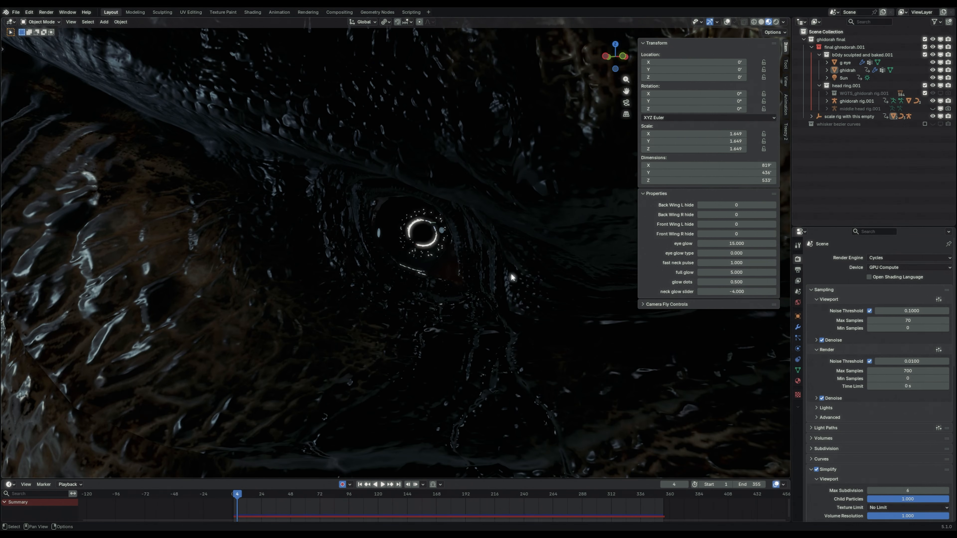
scroll(359, 276, "down", 8)
middle_click_drag(370, 276, 475, 363, "ctrl")
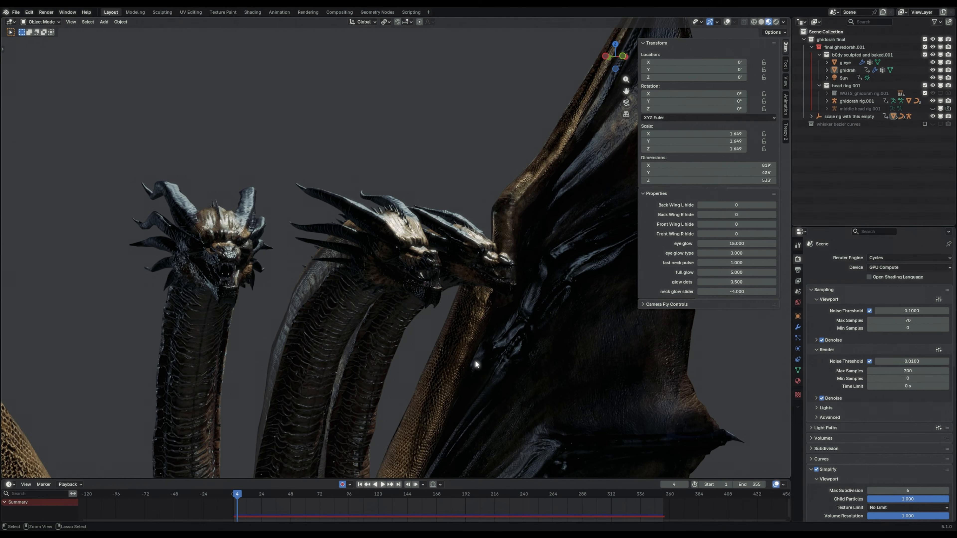
mouse_move(396, 241)
middle_mouse_down("ctrl")
mouse_move(426, 291)
mouse_move(396, 242)
middle_mouse_up("ctrl")
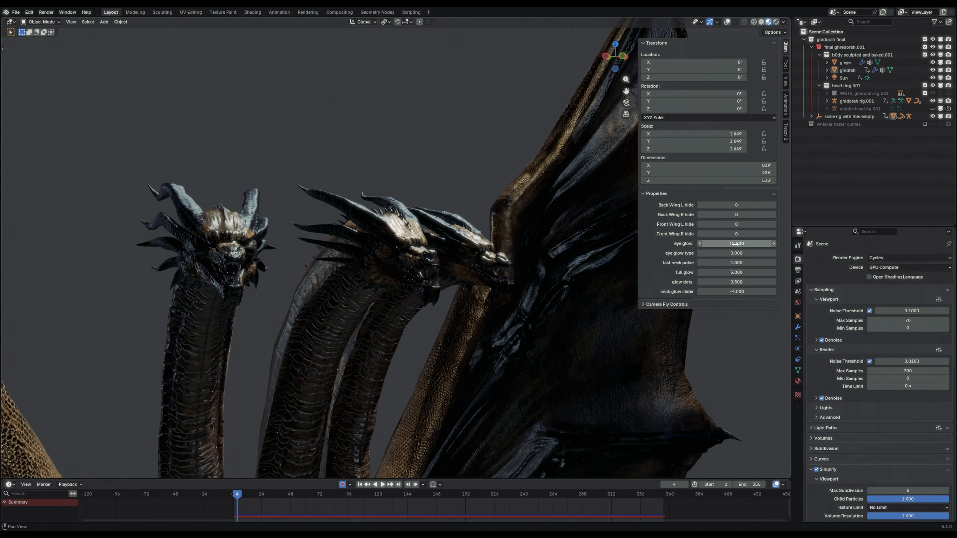
left_click_drag(738, 253, 738, 253)
middle_click_drag(410, 263, 426, 220, "ctrl")
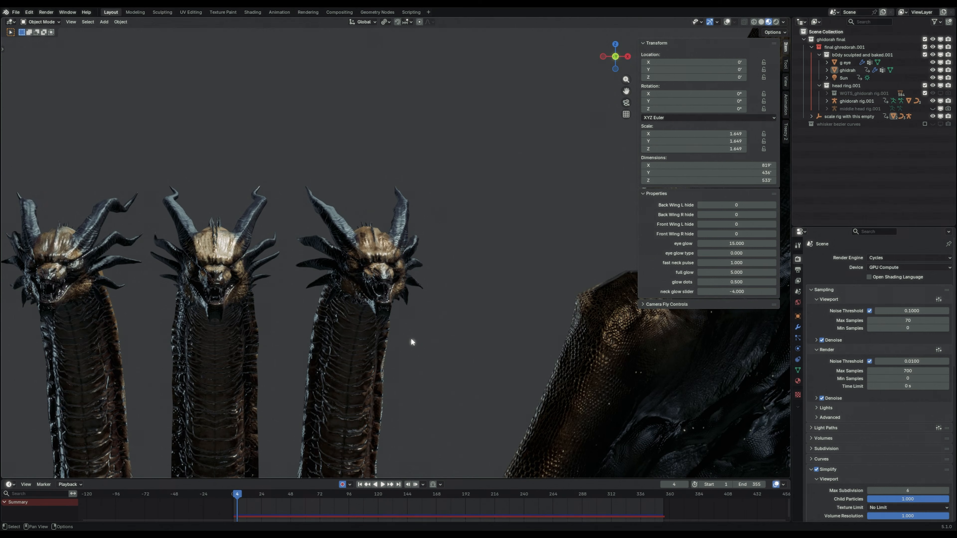
- Lower the neck glow slider to -23 to spread the glow from the chest up along the three necks
scroll(410, 341, "down", 3)
middle_click_drag(410, 341, 421, 154, "shift")
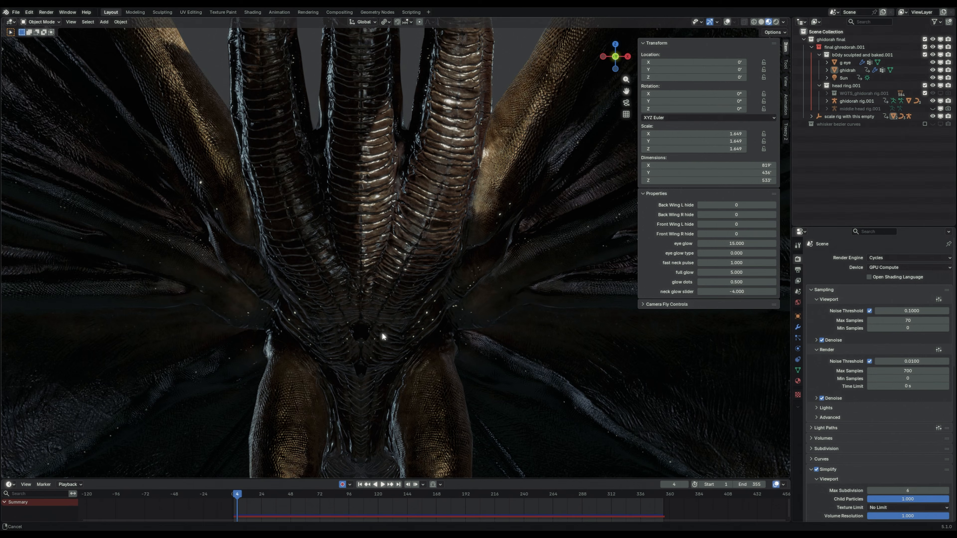
scroll(382, 333, "down", 3)
middle_click_drag(402, 273, 450, 353)
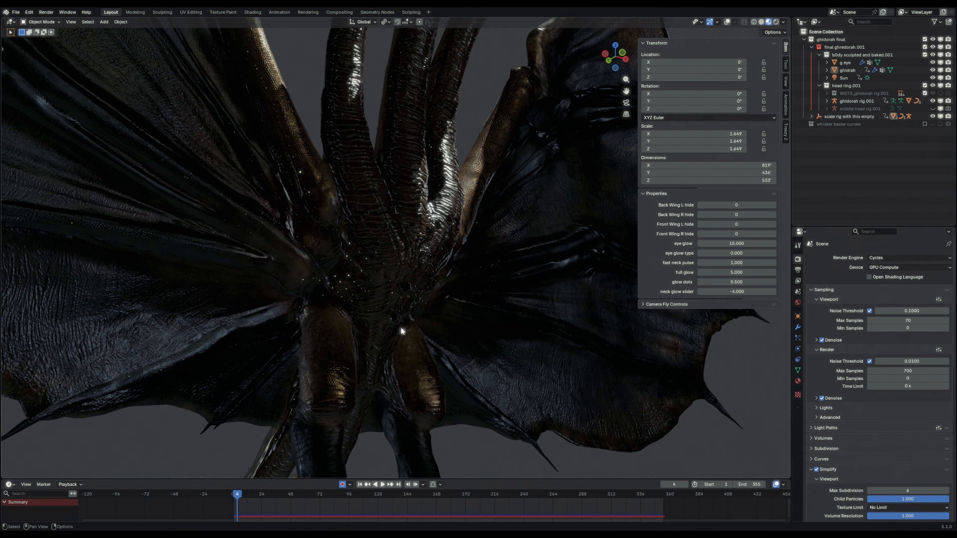
left_click_drag(739, 292, 739, 291)
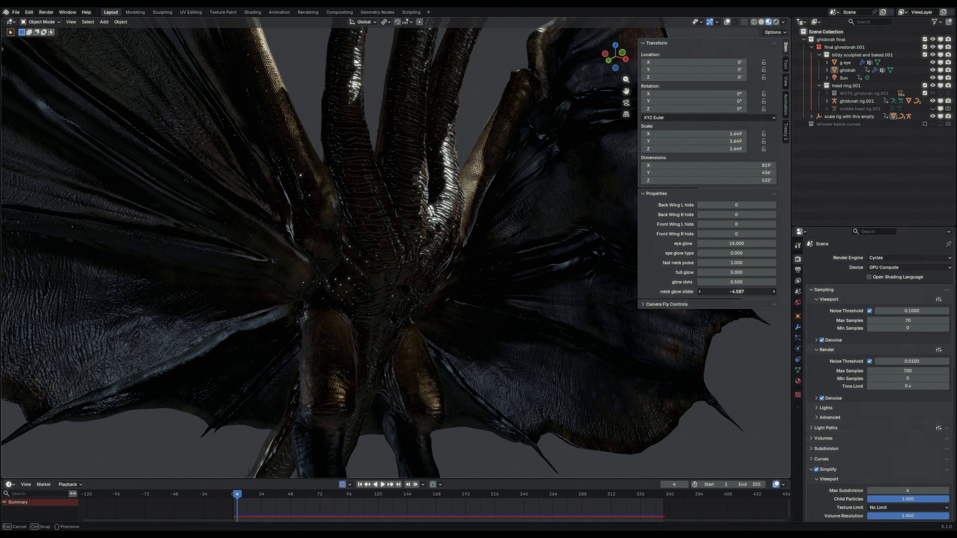
left_click_drag(737, 292, 731, 291)
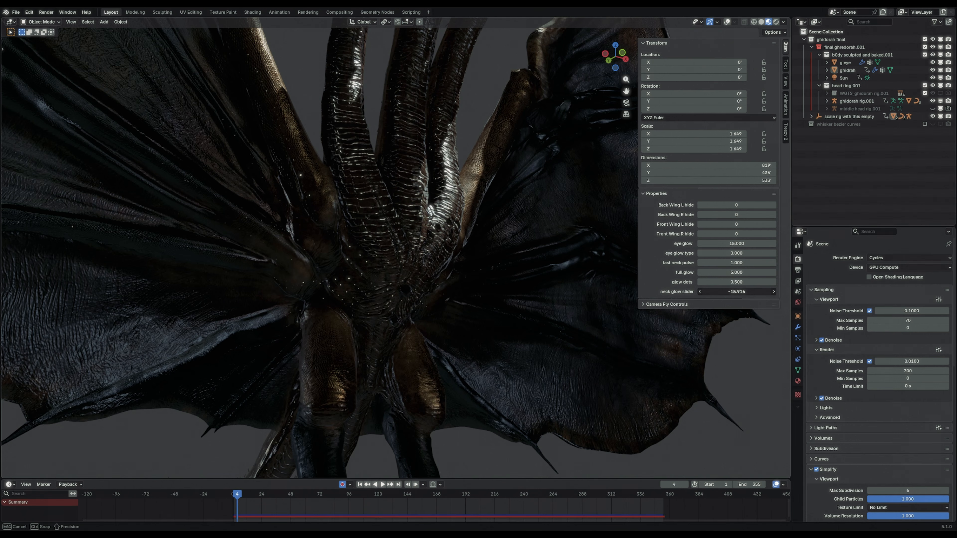
left_click_drag(737, 291, 732, 292)
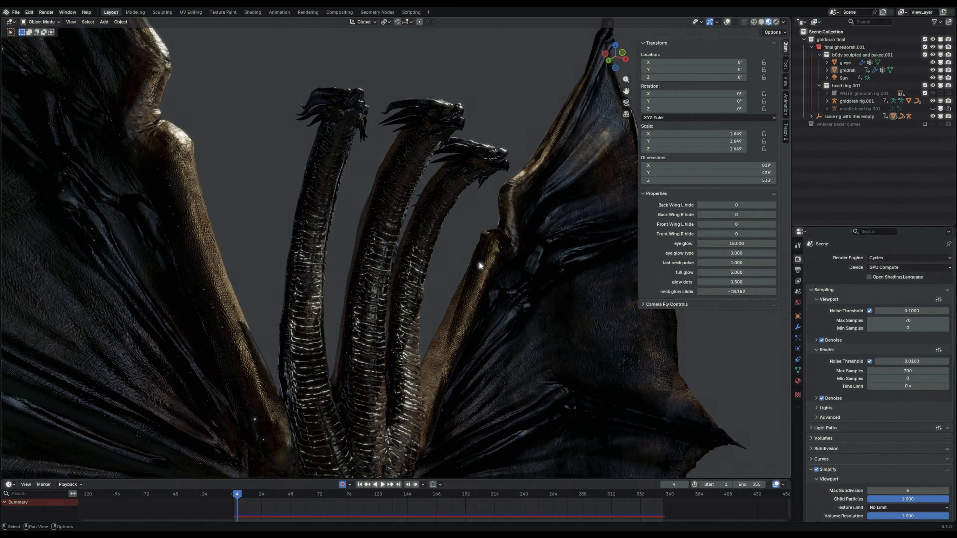
left_click_drag(747, 291, 745, 291)
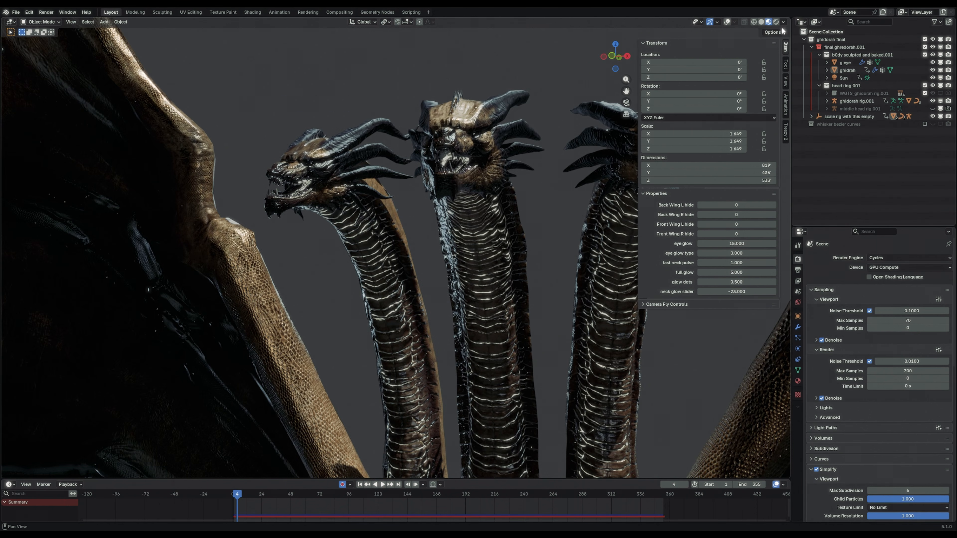
- Dim the material preview's world lighting strength, sweep the neck glow slider back toward the chest and set it to -23
left_click(783, 22)
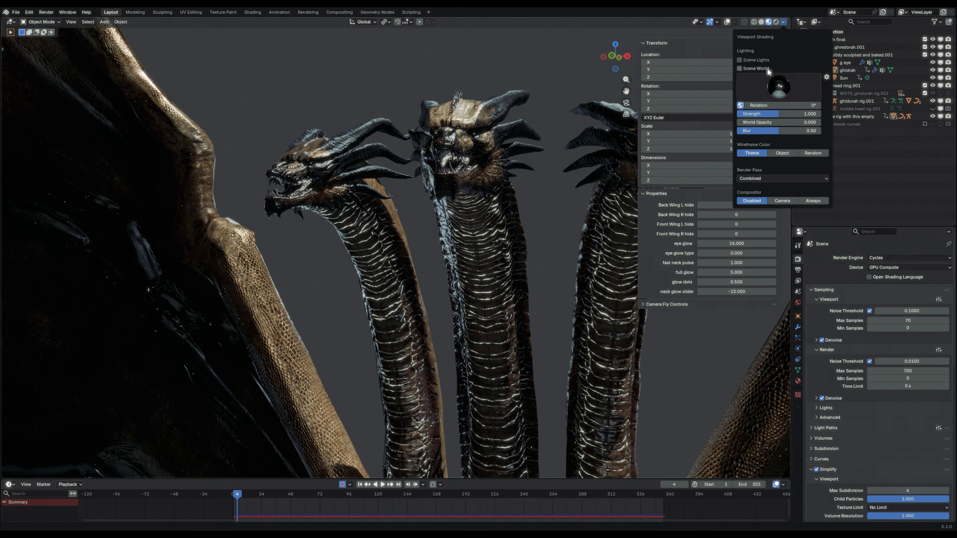
left_click_drag(784, 114, 761, 113)
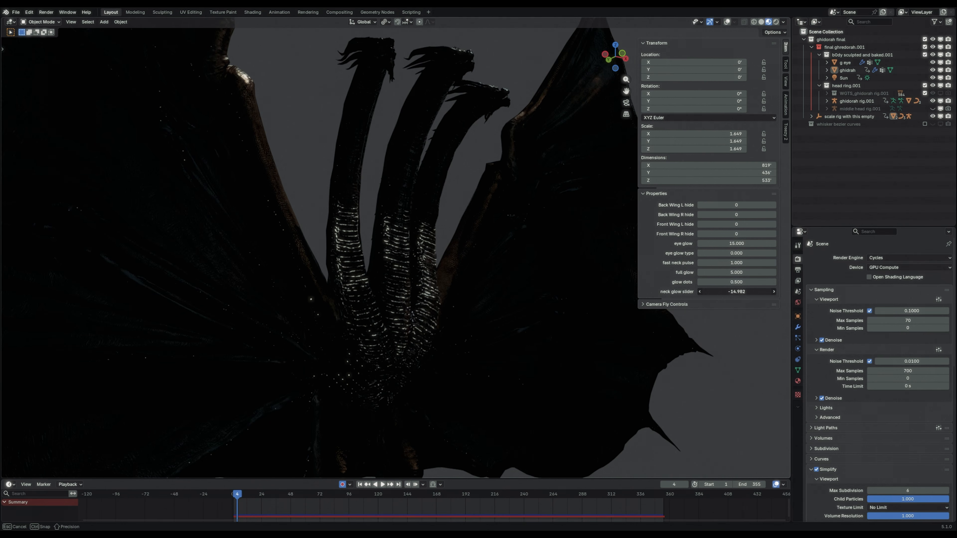
left_click_drag(736, 292, 748, 291)
left_click(735, 293)
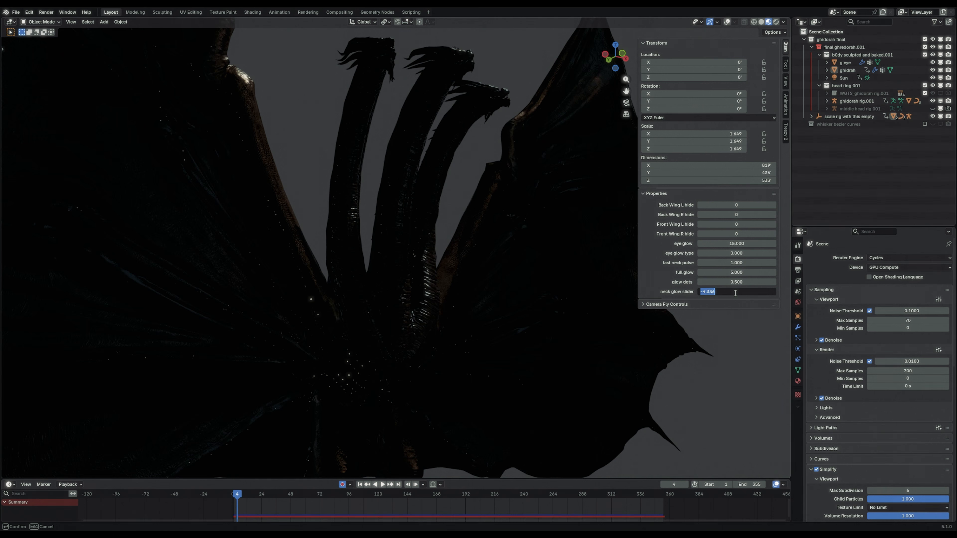
type("-23")
key("Return")
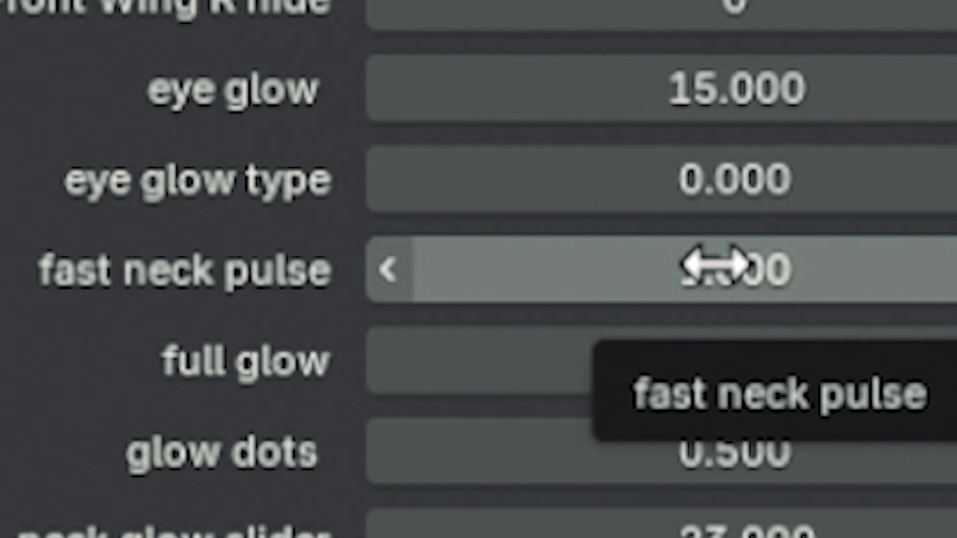
- Set the fast neck pulse property to 0 and the neck glow slider to -4
left_click(714, 264)
type("0")
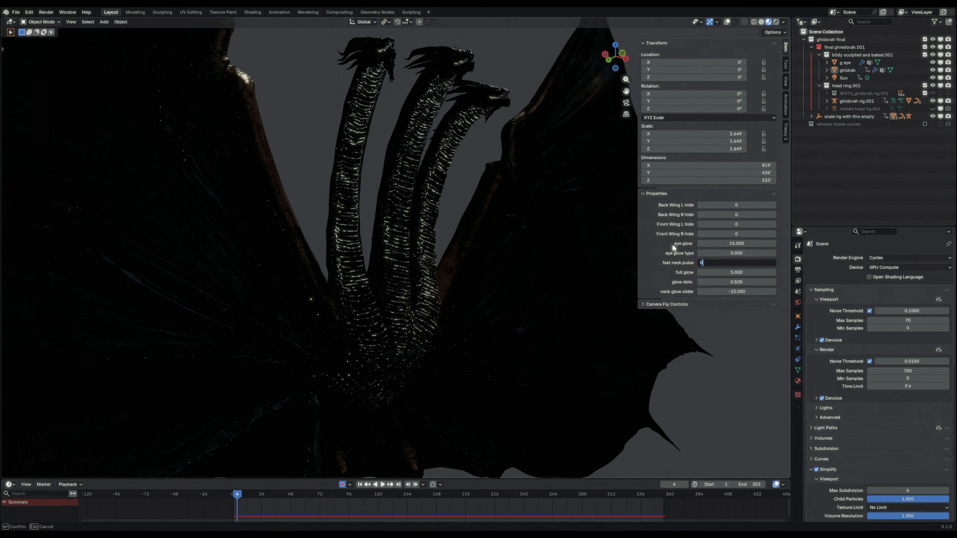
key("Return")
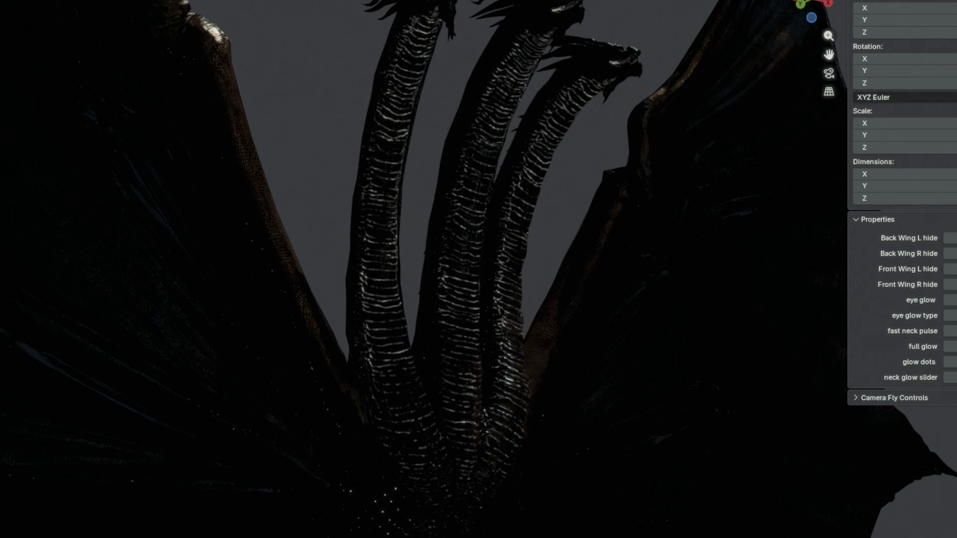
double_click(741, 292)
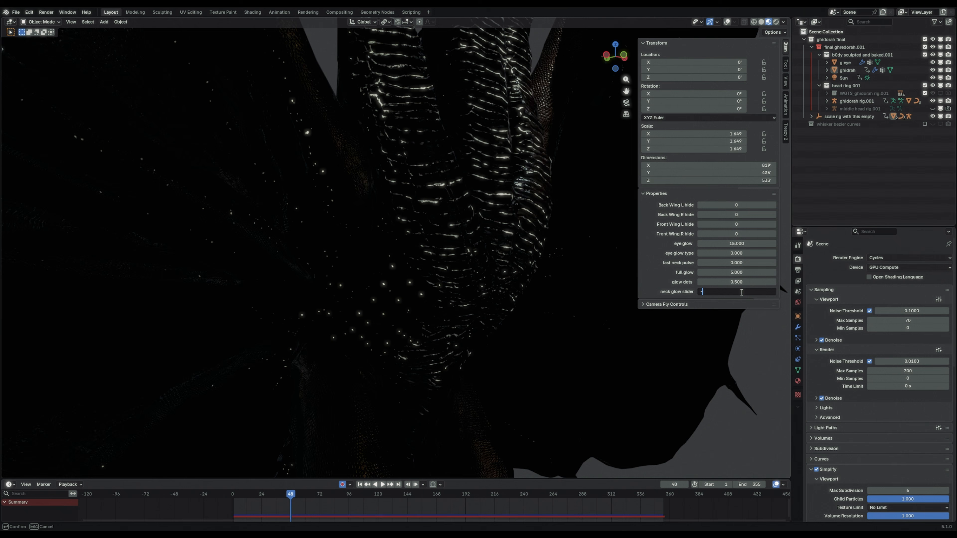
key("Return")
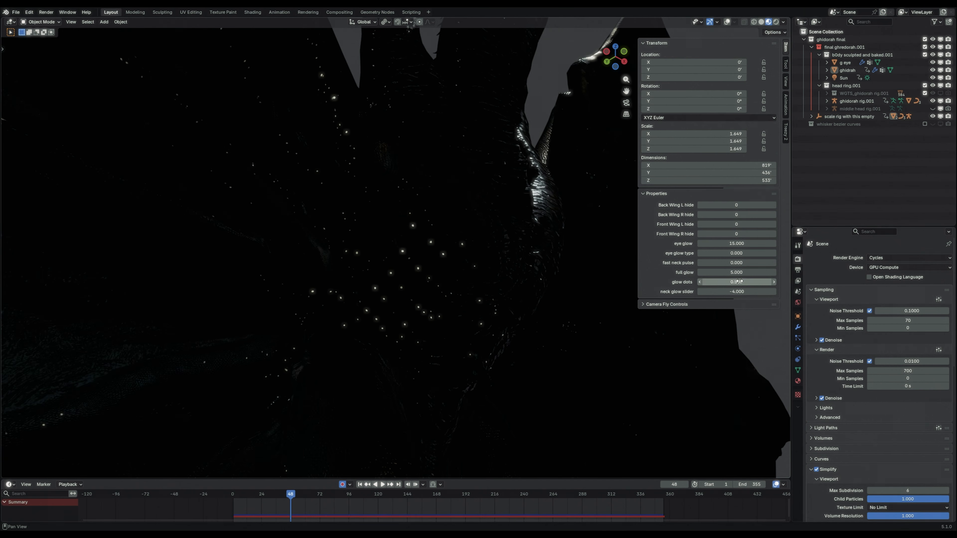
- Set the full glow property to 10 and check the glow around the chest up close
left_click_drag(736, 273, 750, 272)
left_click(736, 271)
key("Return")
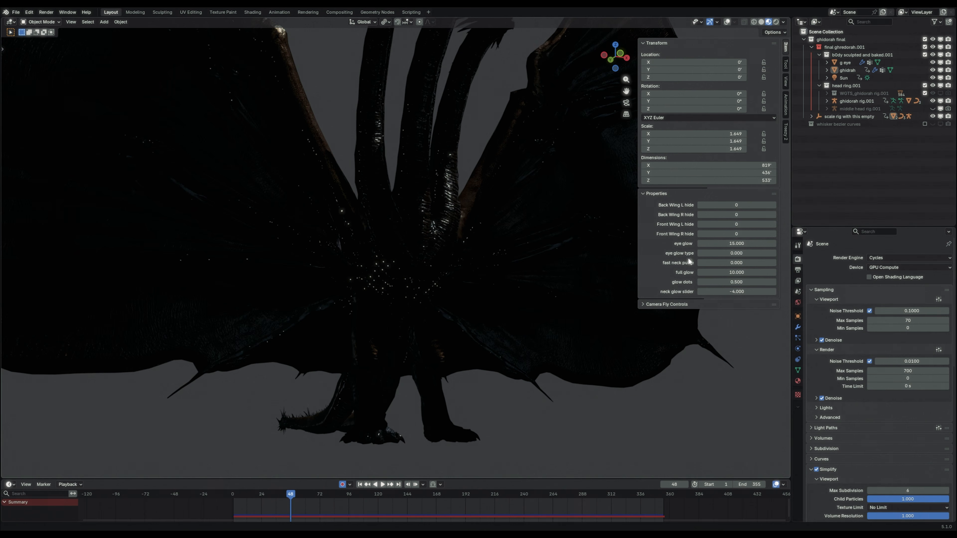
middle_click_drag(331, 251, 416, 263)
middle_click_drag(539, 263, 424, 327)
scroll(453, 229, "up", 2)
scroll(425, 321, "up", 3)
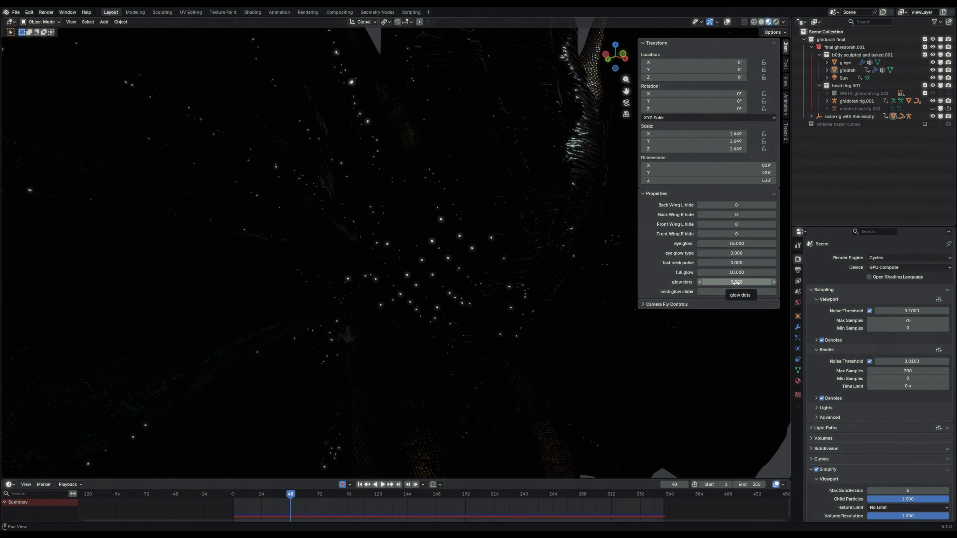
- Set the neck glow slider to -23 to spread the glow up the necks again
left_click(729, 292)
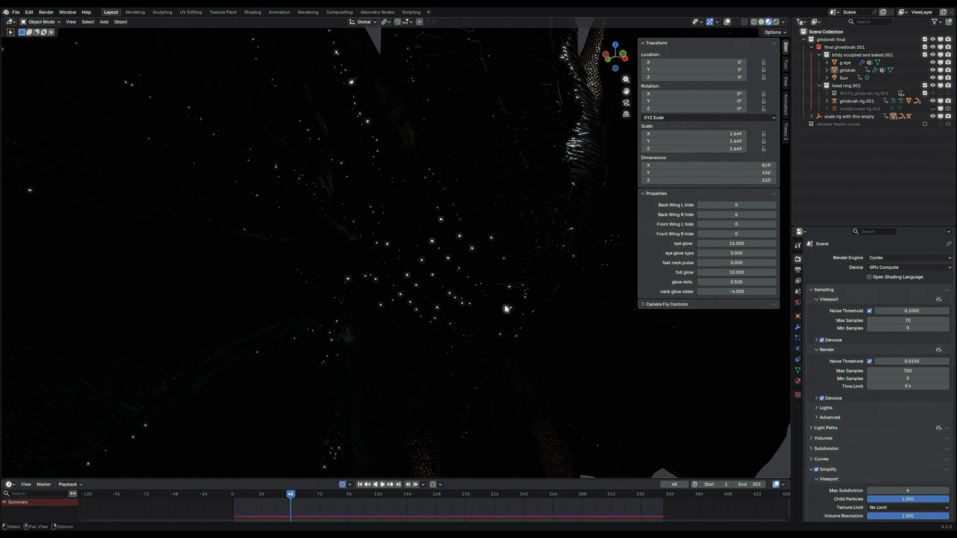
type("-23")
key("Return")
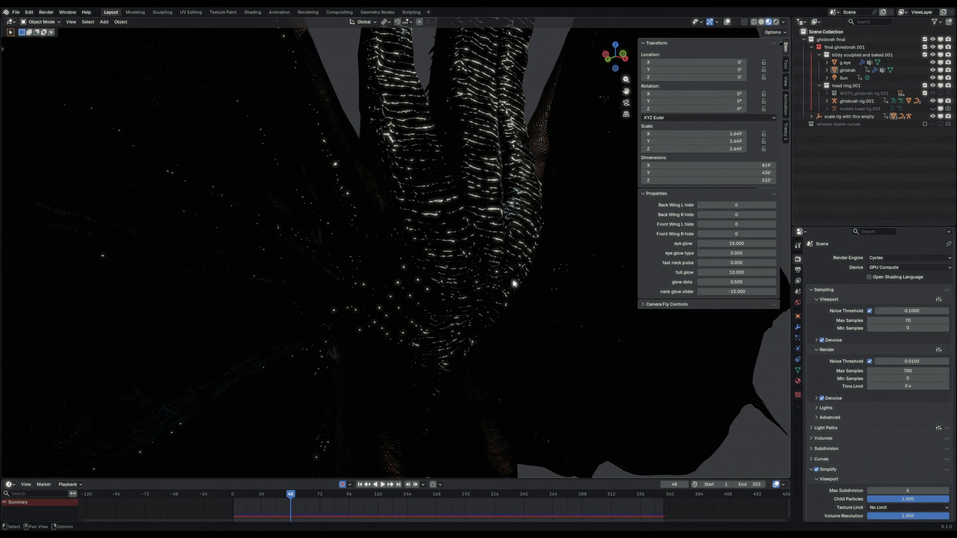
- Try the glow dots property at 0 and at 1 to compare the dots with the neck glow
left_click(735, 282)
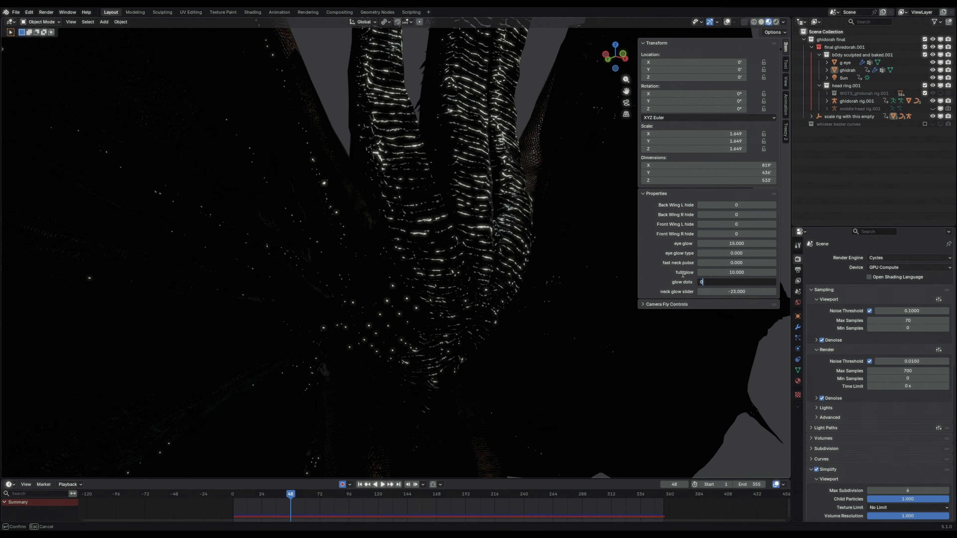
type("0")
key("Return")
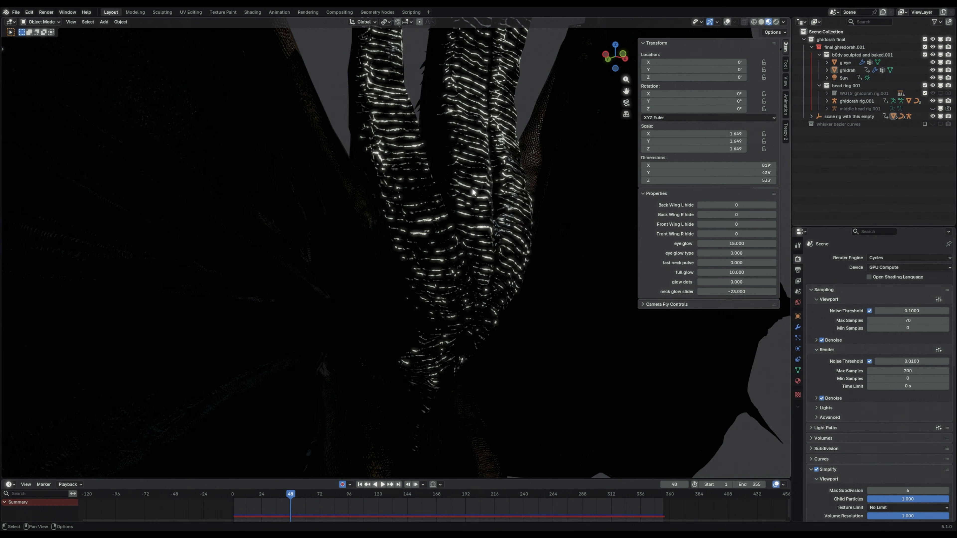
left_click(734, 282)
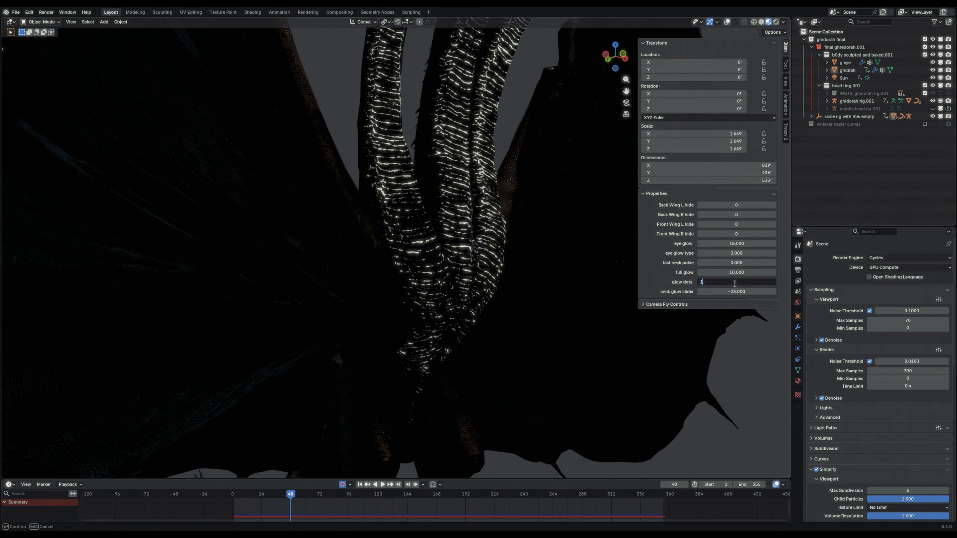
key("Return")
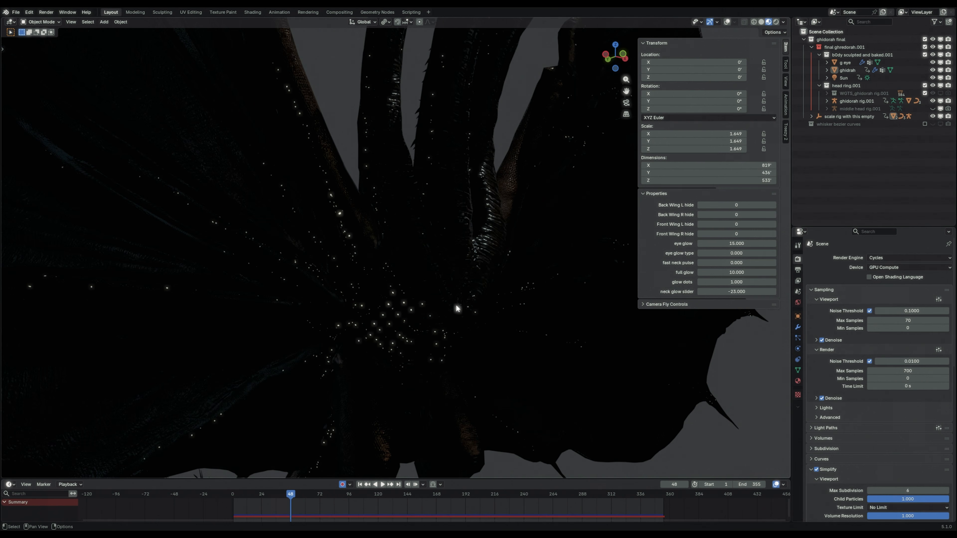
- Set the glow dots property to 0.5 and the neck glow slider to -4
double_click(725, 281)
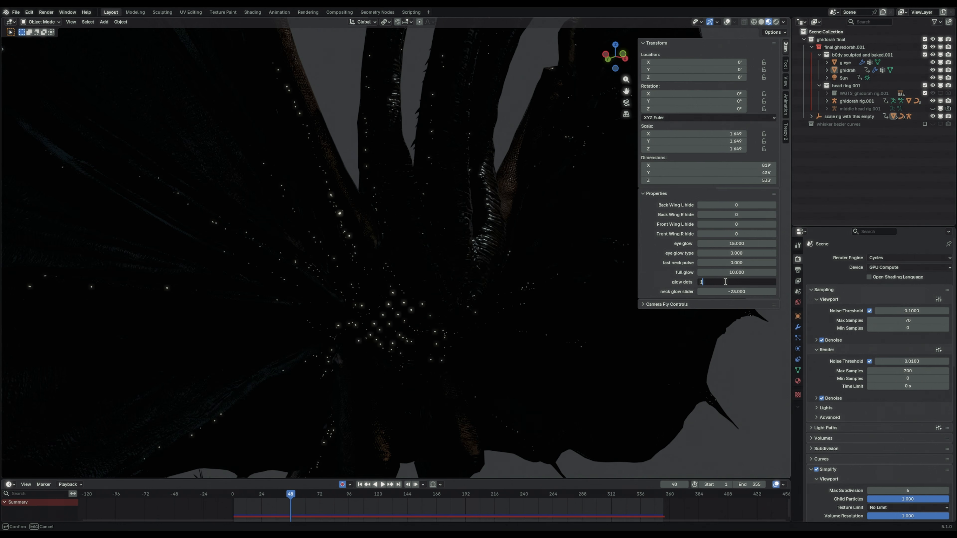
type(".5")
key("Return")
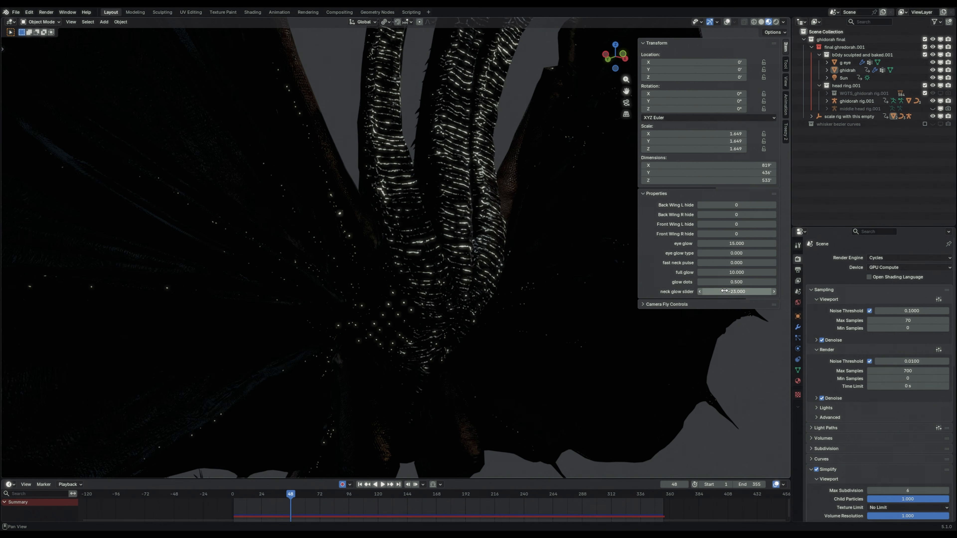
scroll(466, 250, "up", 2)
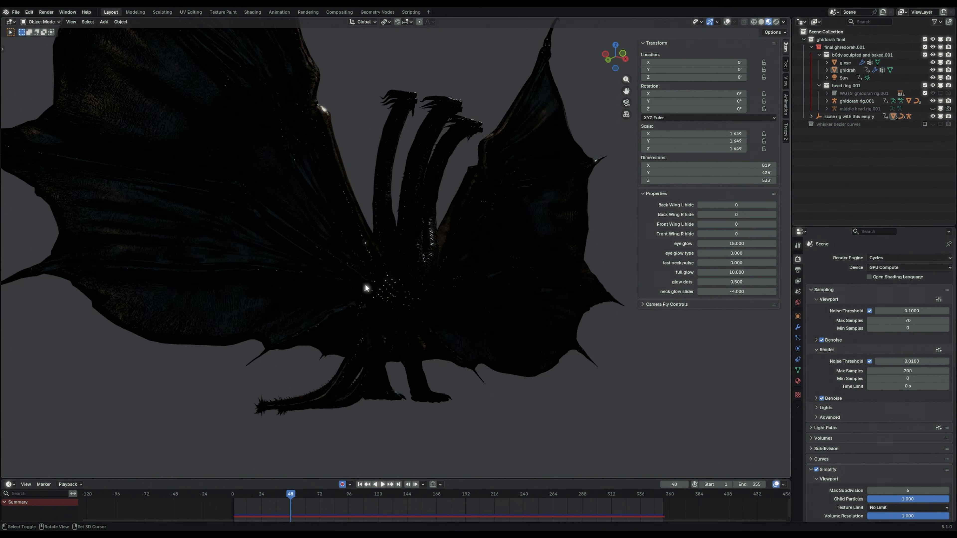
- Examine the full Ghidorah model in solid shading, with matcap lighting and with flat lighting and texture colours
mouse_move(364, 285)
middle_mouse_down()
mouse_move(344, 302)
mouse_move(379, 275)
middle_mouse_up()
scroll(344, 301, "up", 3)
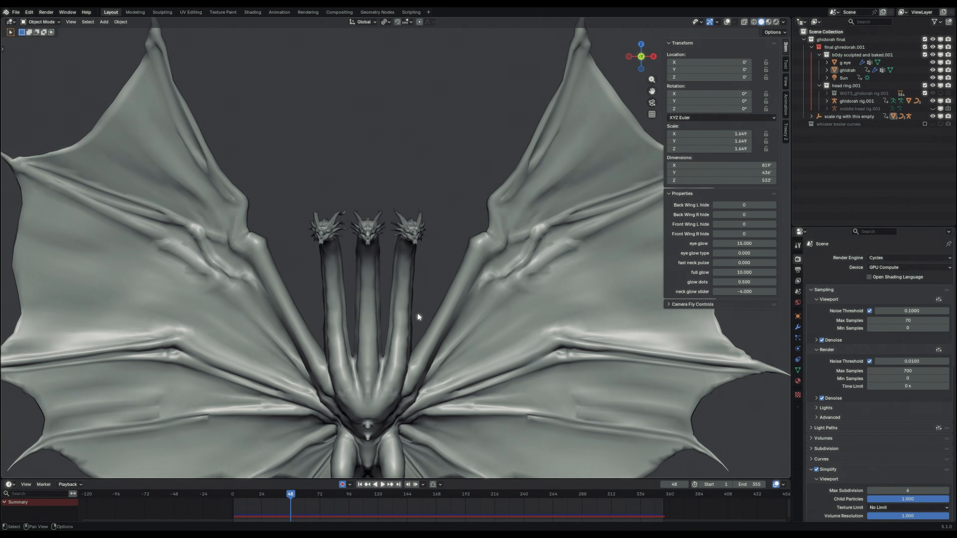
scroll(417, 313, "down", 2)
scroll(417, 319, "up", 3)
scroll(385, 321, "down", 4)
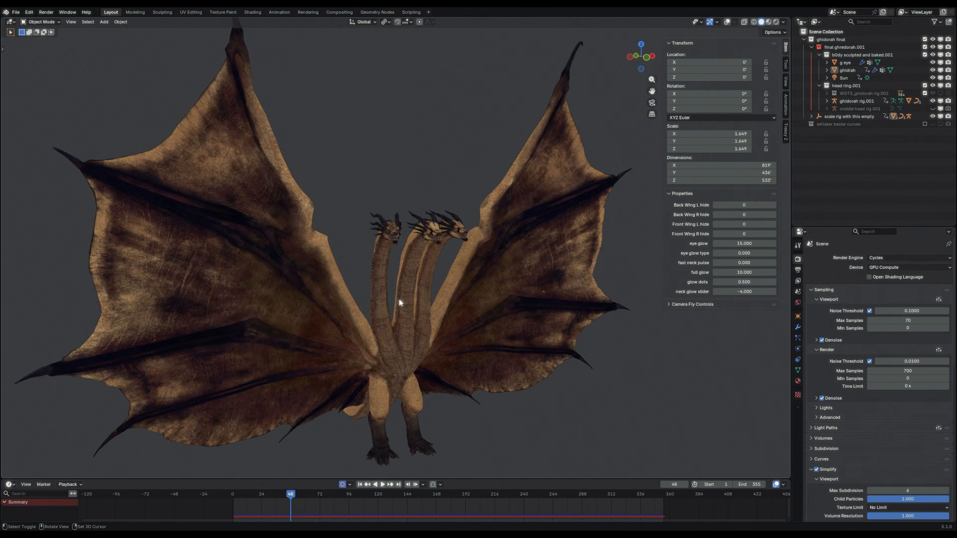
mouse_move(399, 299)
middle_mouse_down()
mouse_move(447, 286)
mouse_move(390, 285)
middle_mouse_up()
scroll(377, 286, "up", 3)
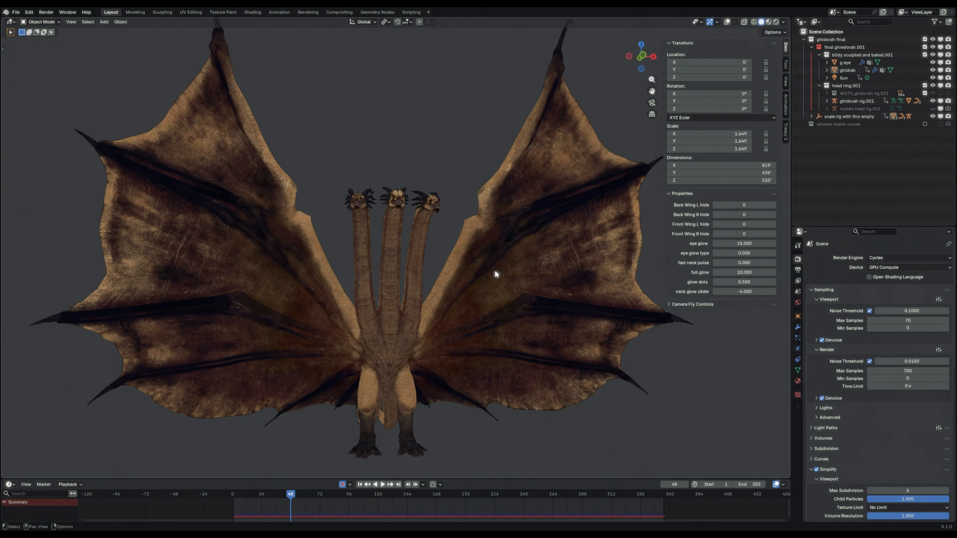
mouse_move(495, 270)
middle_mouse_down()
mouse_move(531, 272)
mouse_move(495, 271)
middle_mouse_up()
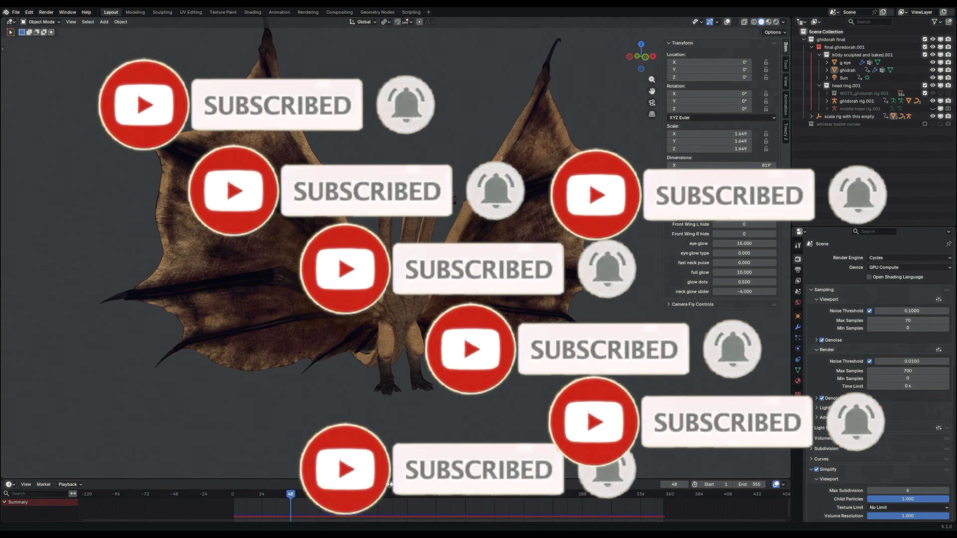
- Set the solid viewport shading to MatCap lighting with Object colour
left_click(783, 21)
left_click(782, 102)
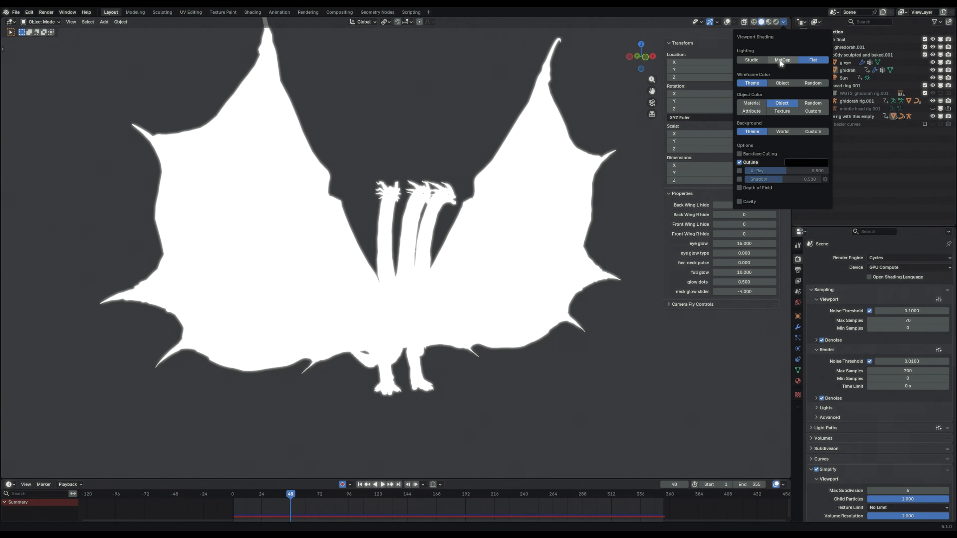
left_click(782, 59)
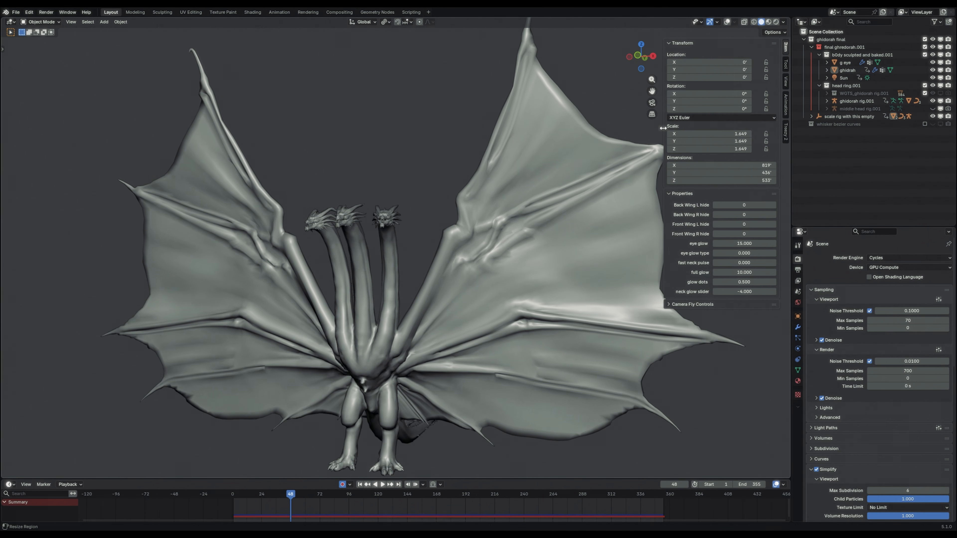
- Hide the viewport's sidebar and reframe the Ghidorah model
key("n")
middle_click_drag(465, 261, 398, 341, "shift")
scroll(477, 244, "down", 1)
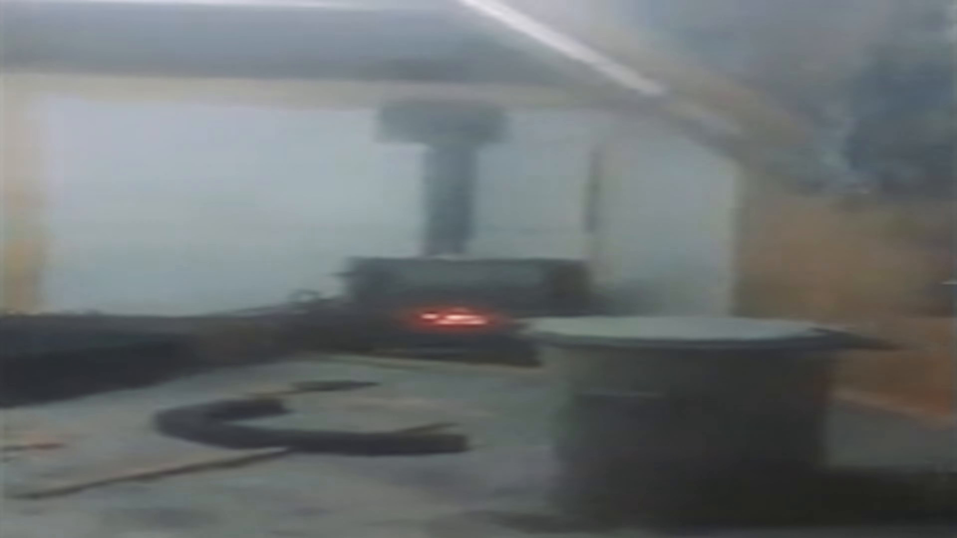